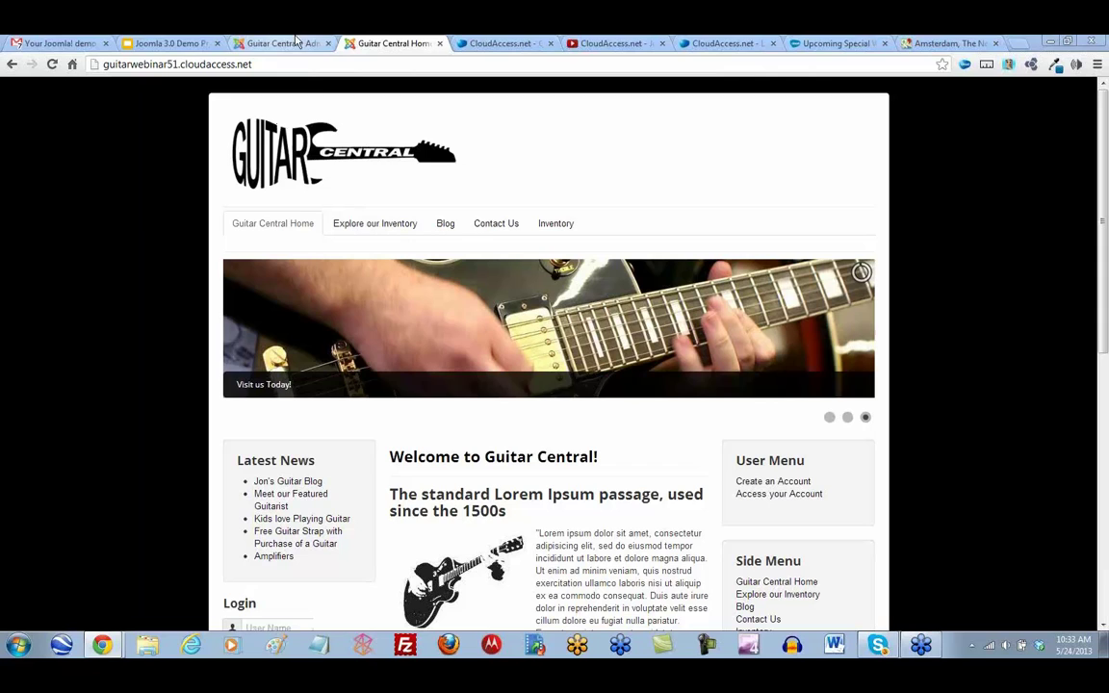
Switch to the Amsterdam map and bring up its link, embed HTML and customize preview
left_click(949, 43)
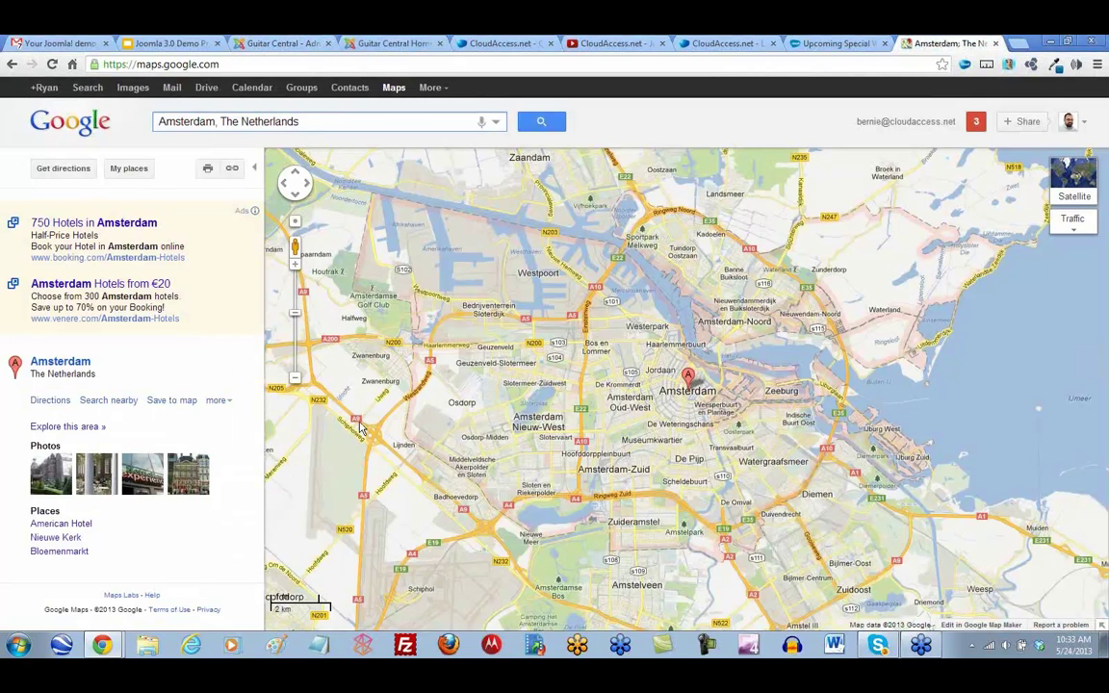
left_click(232, 171)
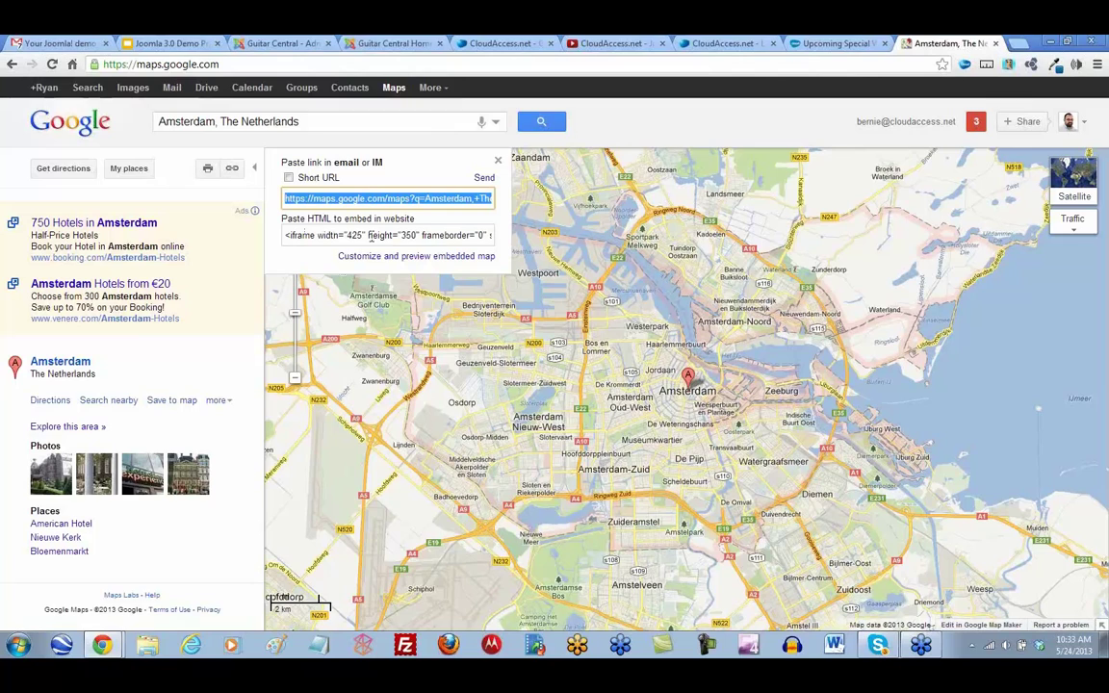
left_click(416, 235)
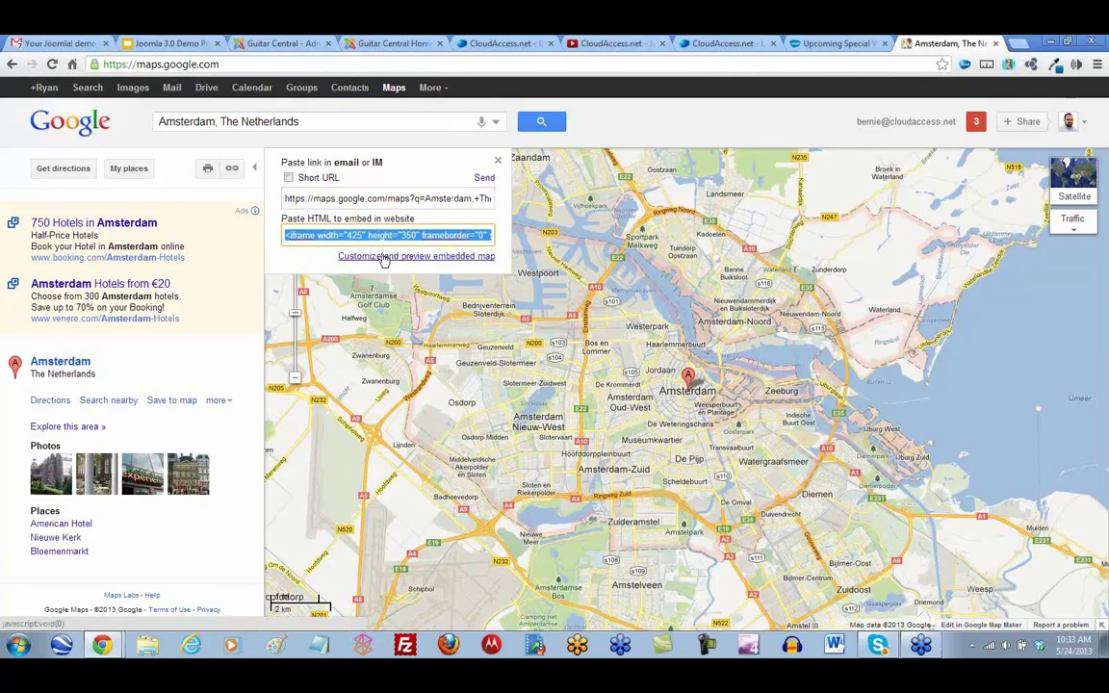
left_click(425, 258)
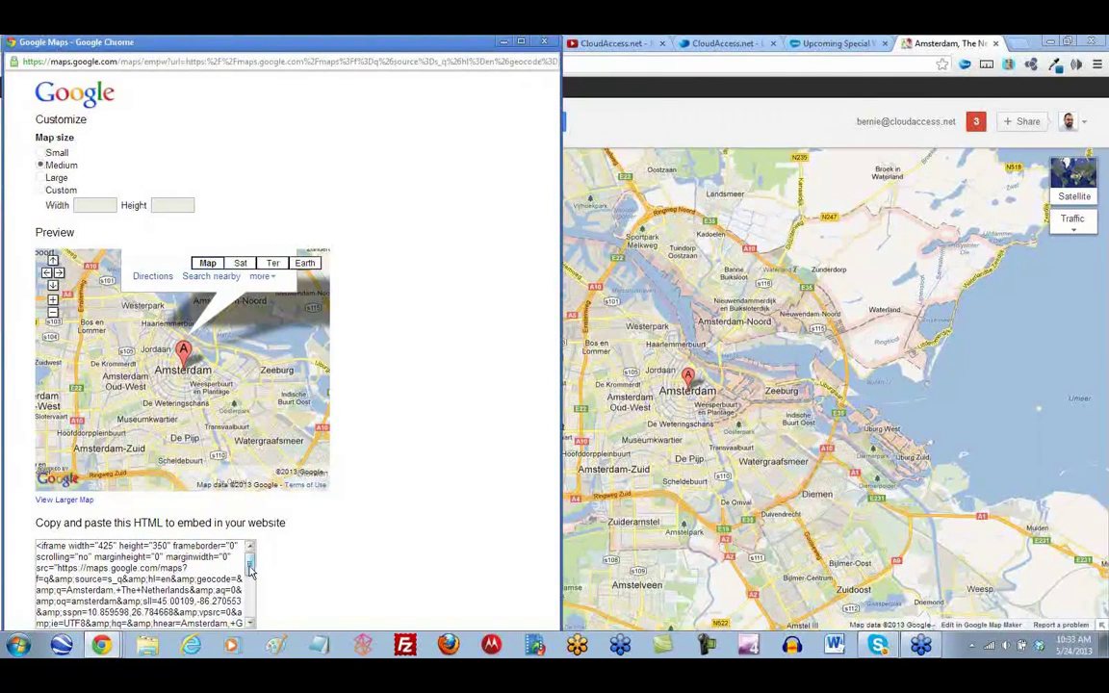
Select the full embed HTML for the medium-size map, then close the preview window
scroll(249, 569, "down", 3)
scroll(249, 569, "up", 3)
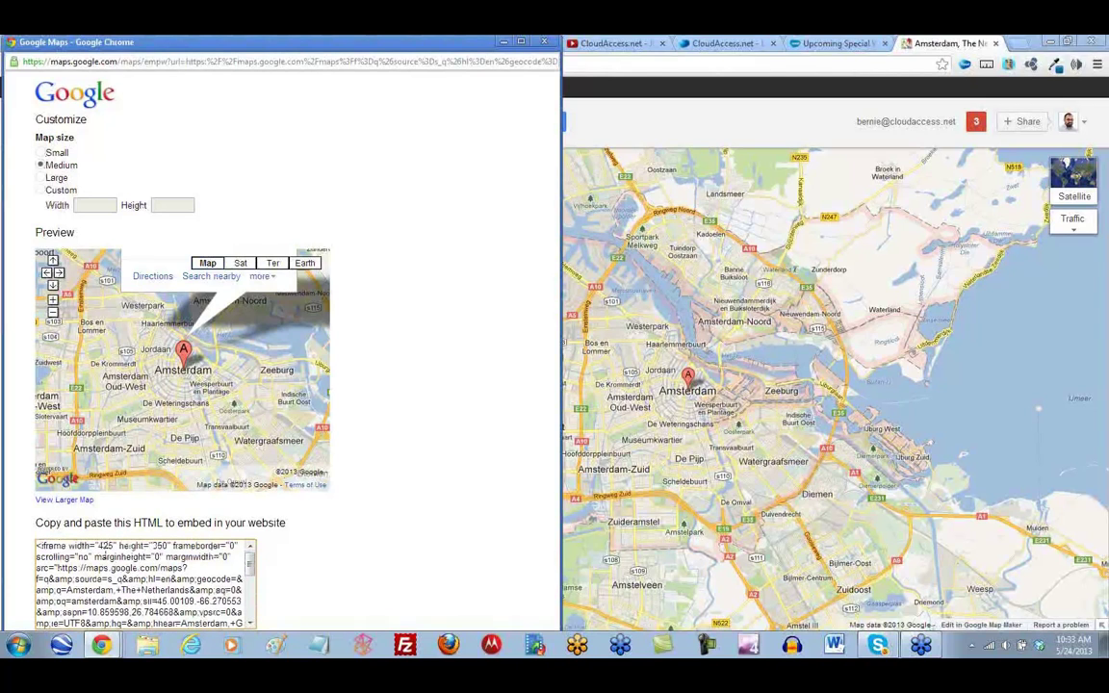
left_click(98, 557)
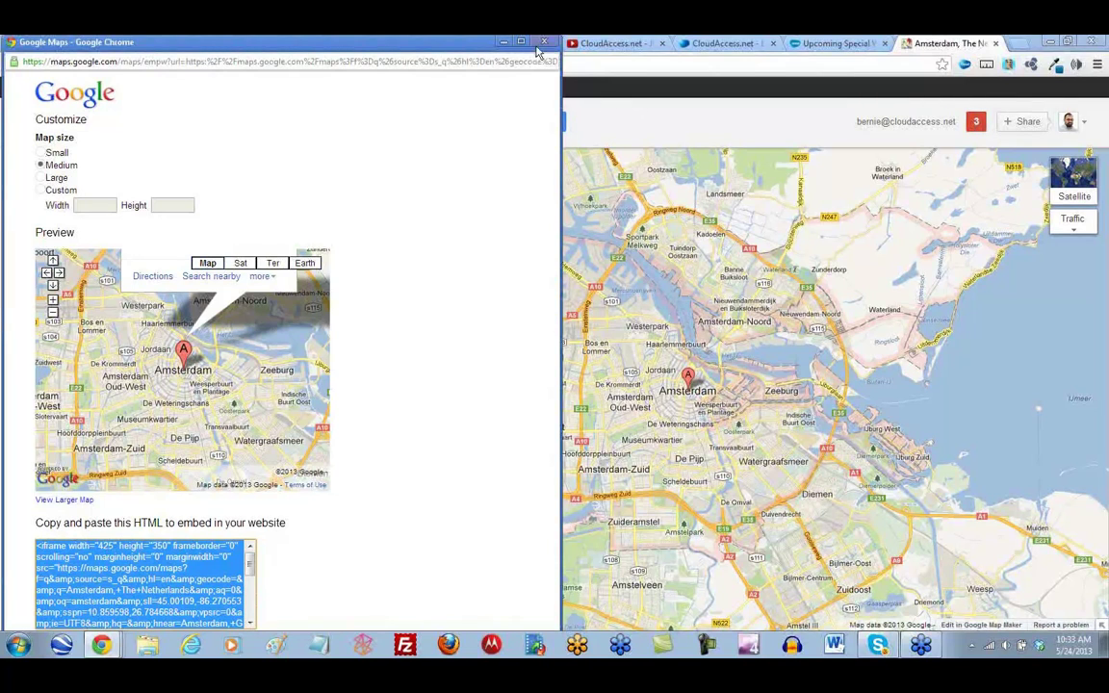
left_click(544, 42)
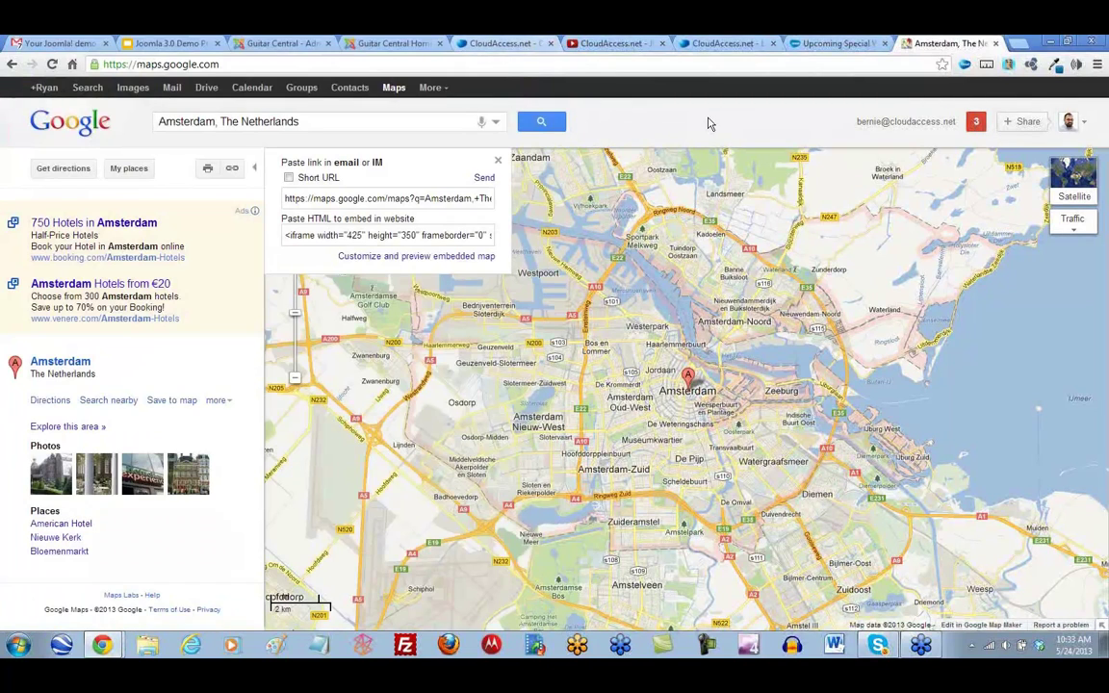
Close the slideshow module and reach Global Configuration through System > Control Panel
left_click(265, 45)
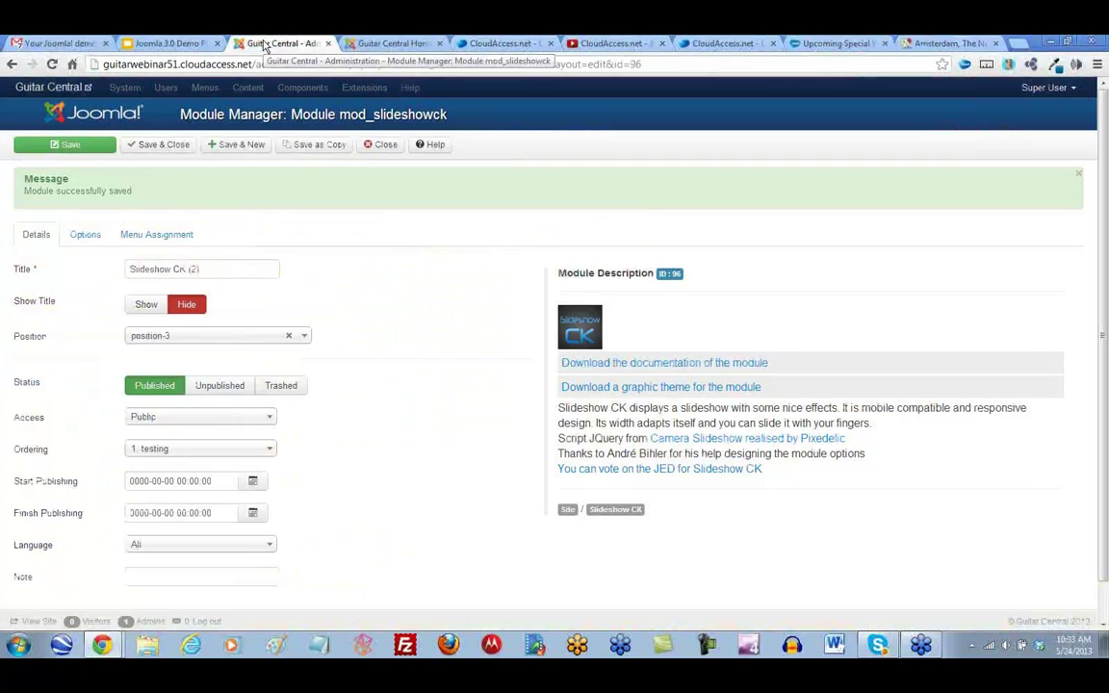
left_click(164, 145)
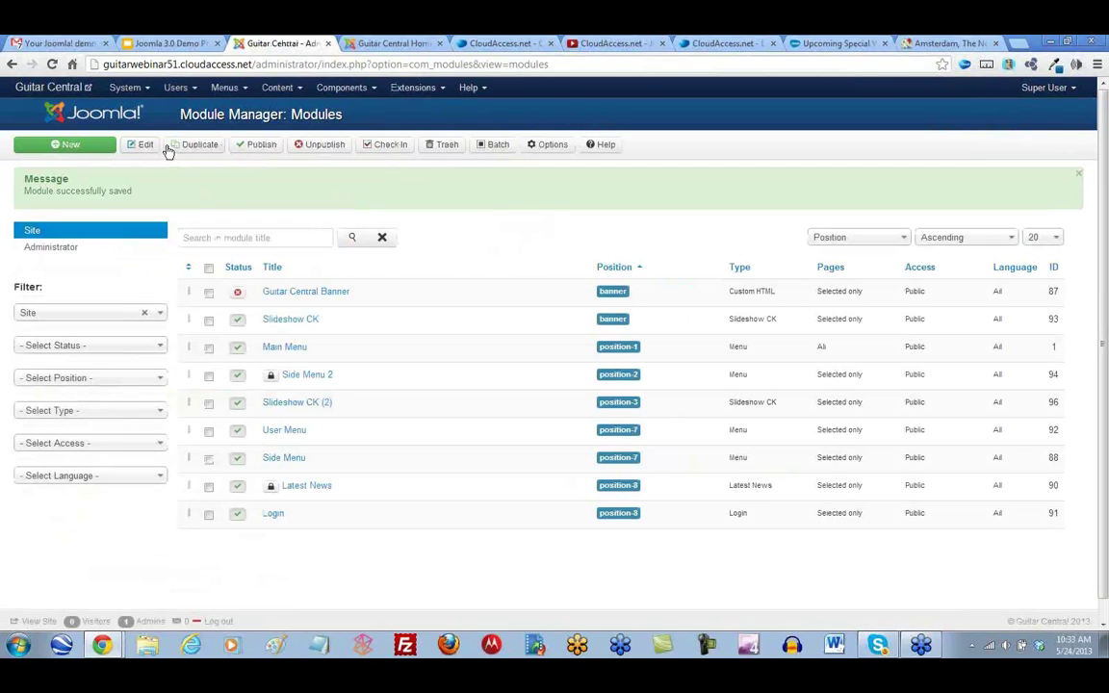
left_click(135, 87)
left_click(144, 111)
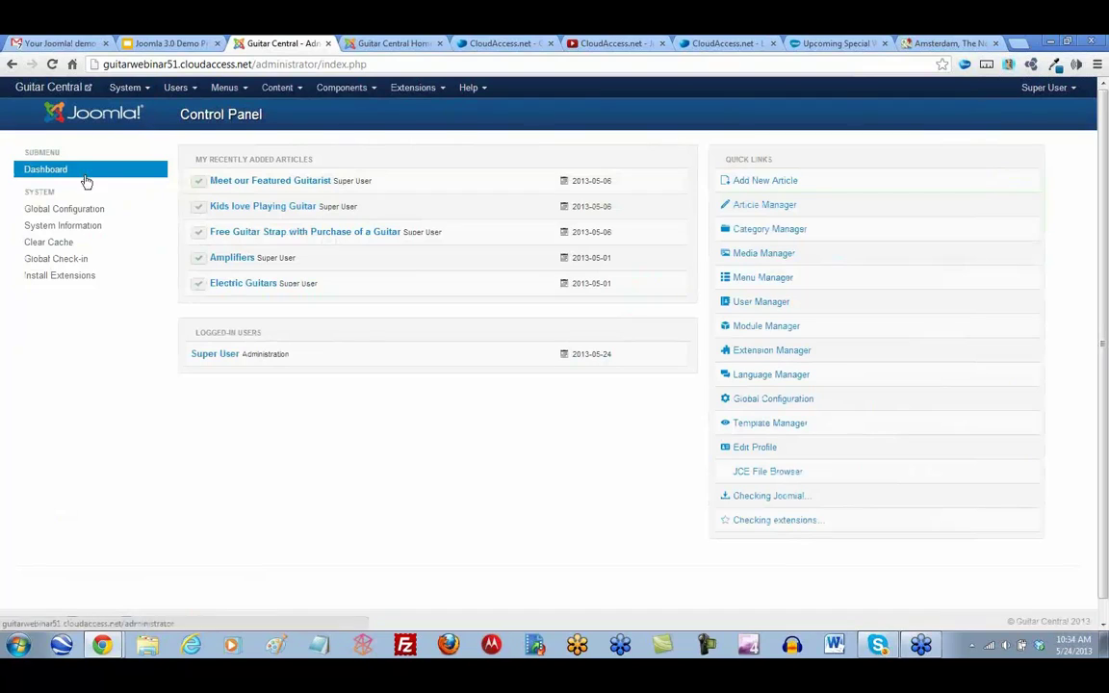
left_click(87, 216)
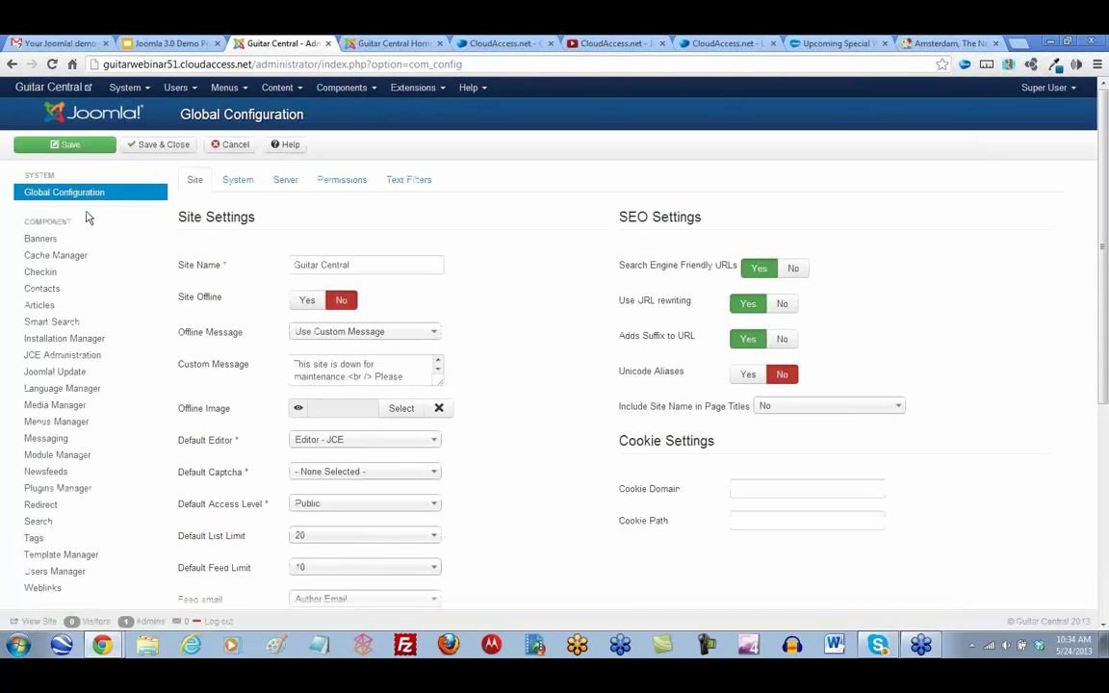
scroll(410, 193, "down", 1)
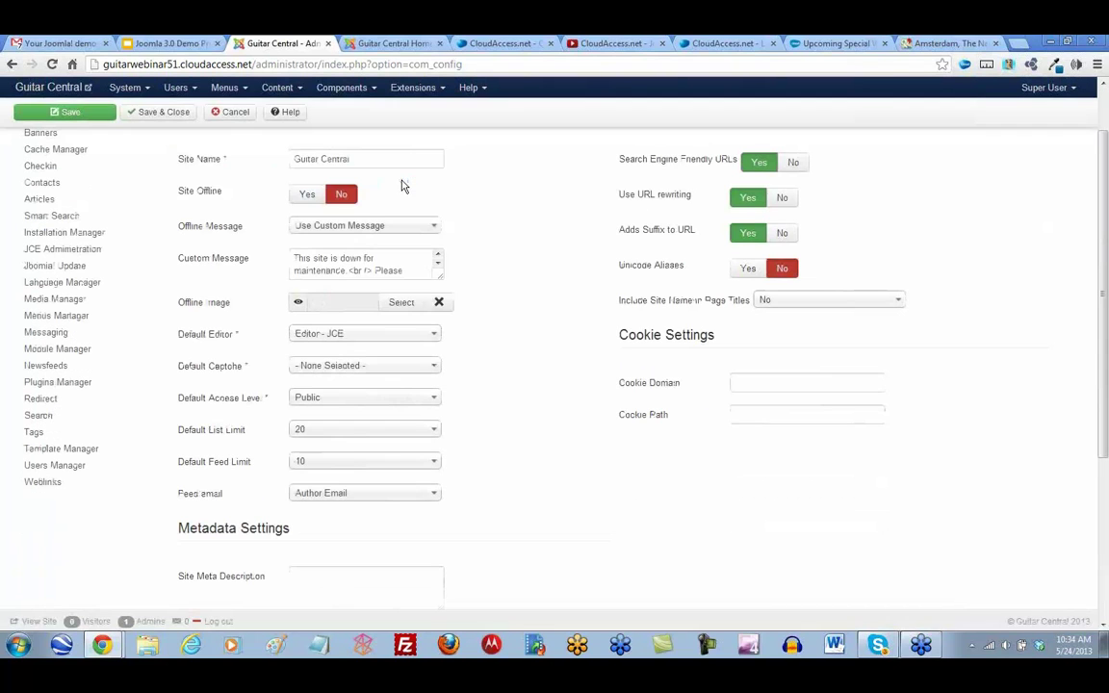
scroll(408, 181, "up", 1)
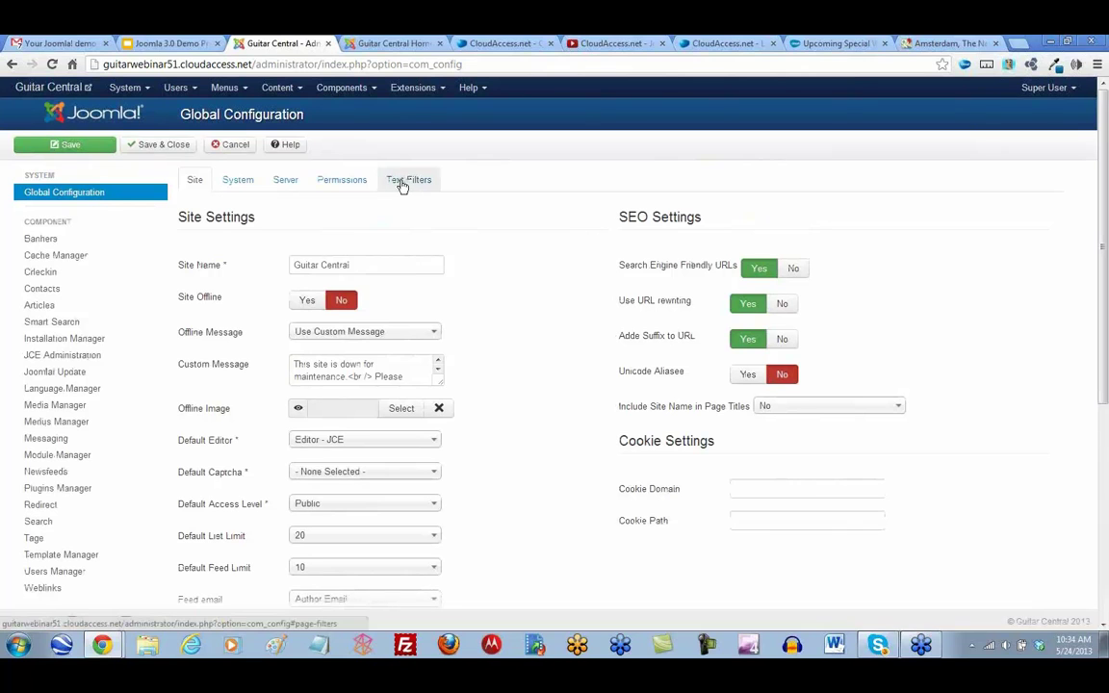
Check the Text Filters settings, where Super Users have No Filtering
left_click(402, 186)
scroll(510, 326, "down", 1)
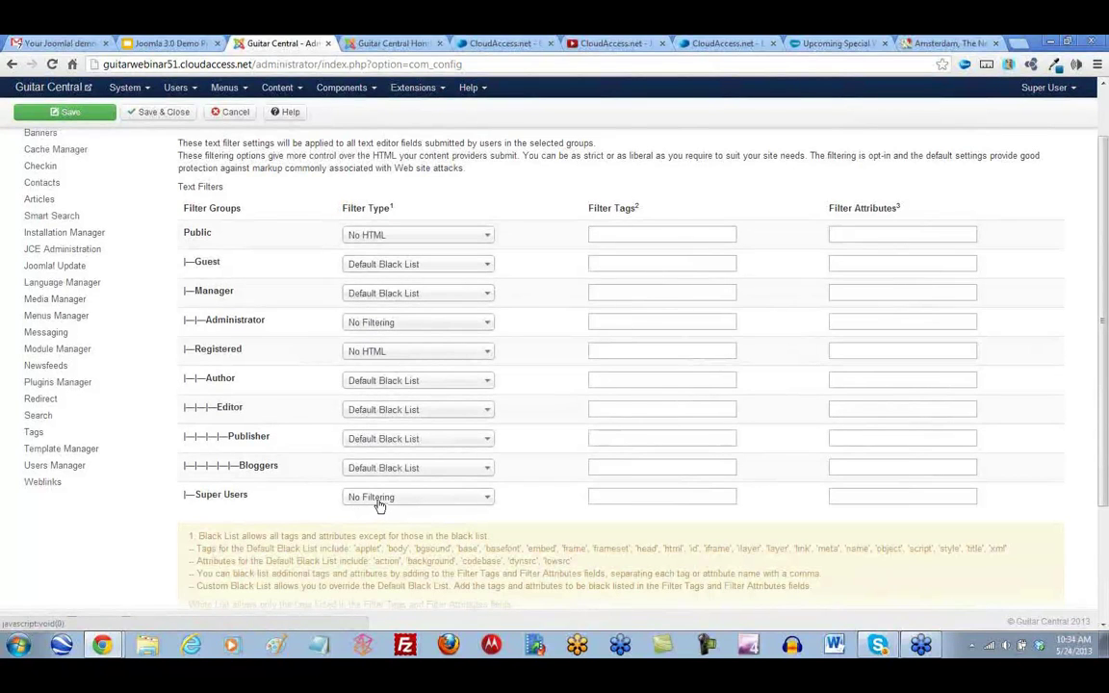
scroll(378, 506, "down", 3)
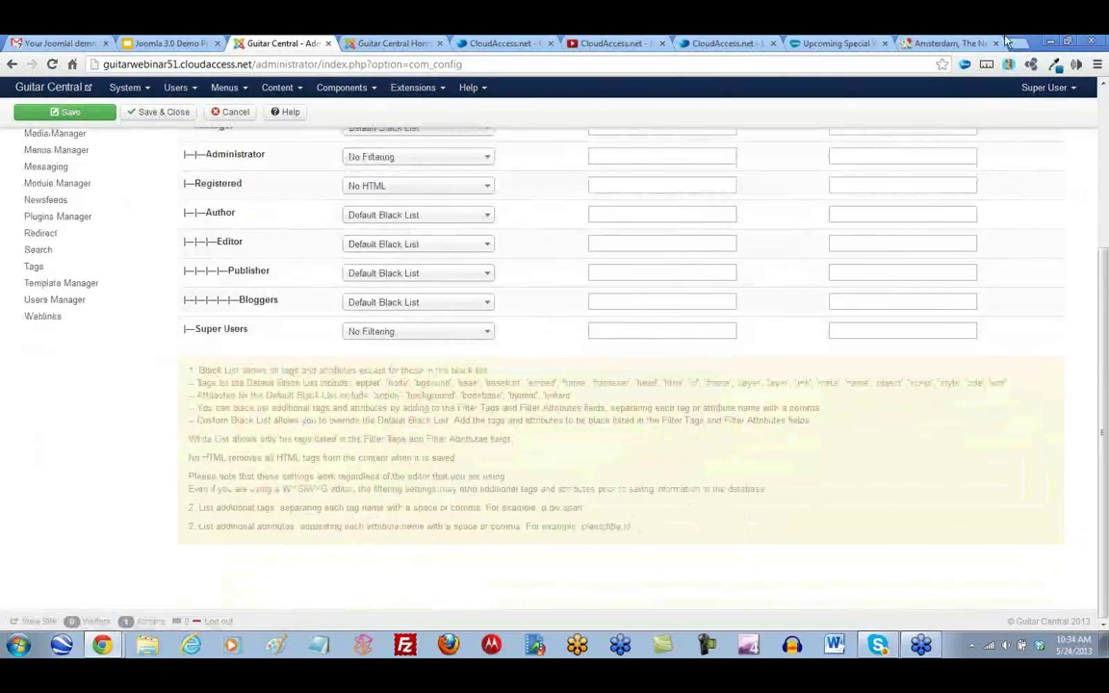
Reselect the full Amsterdam embed HTML in Google Maps, then return to Joomla's configuration page
left_click(939, 44)
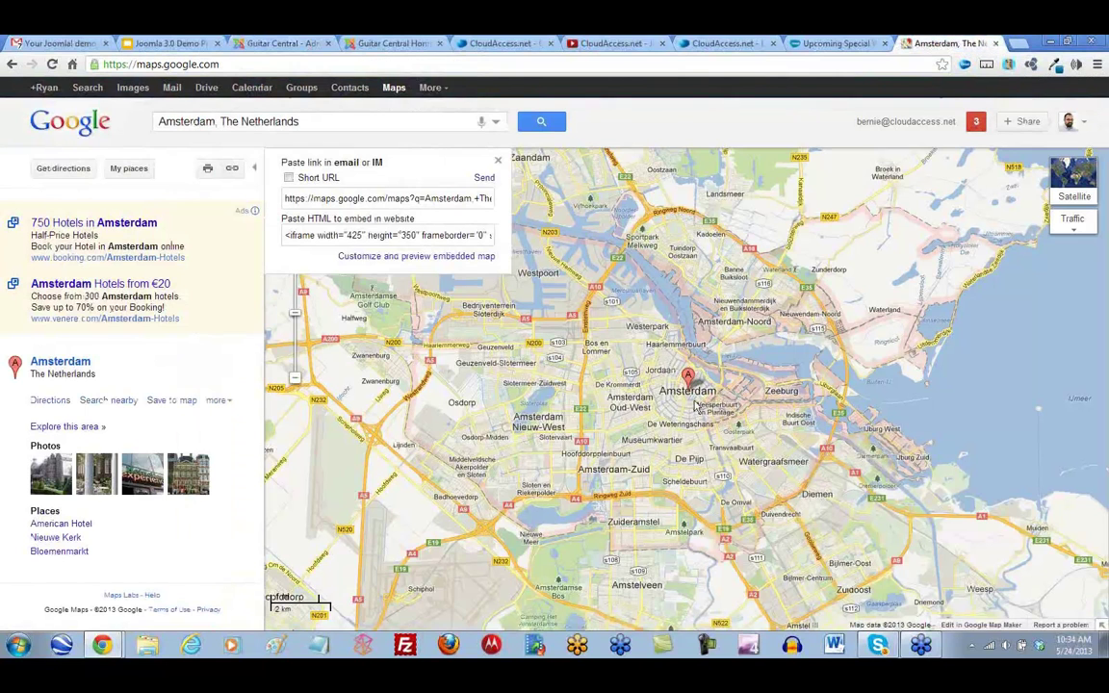
left_click(289, 235)
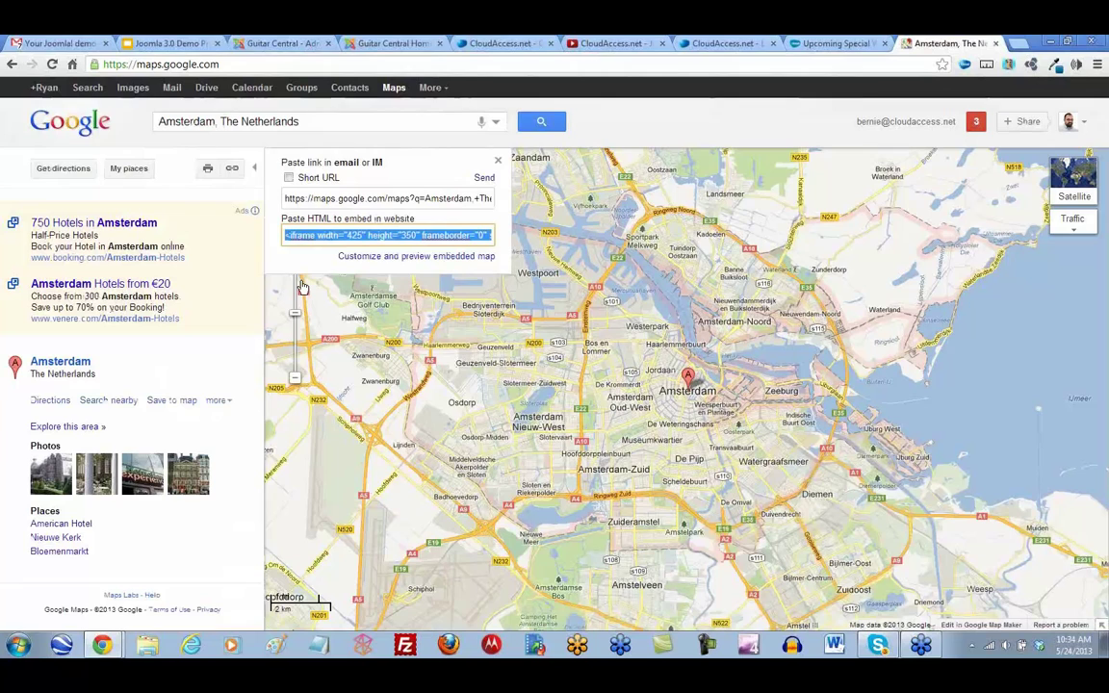
left_click(279, 43)
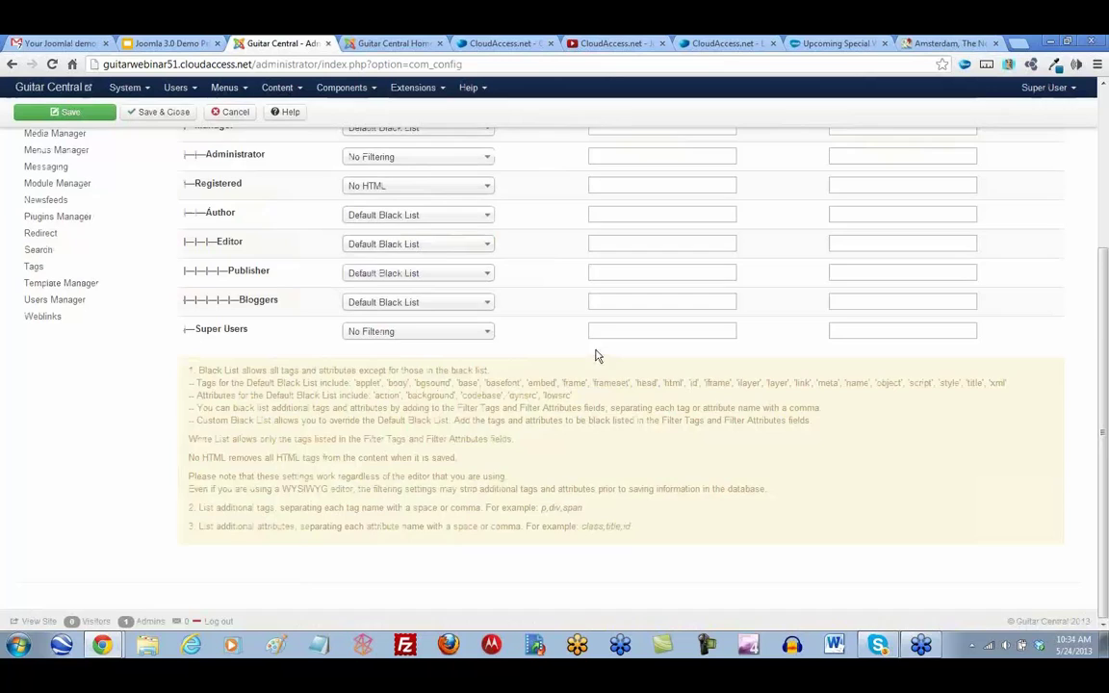
scroll(578, 353, "up", 2)
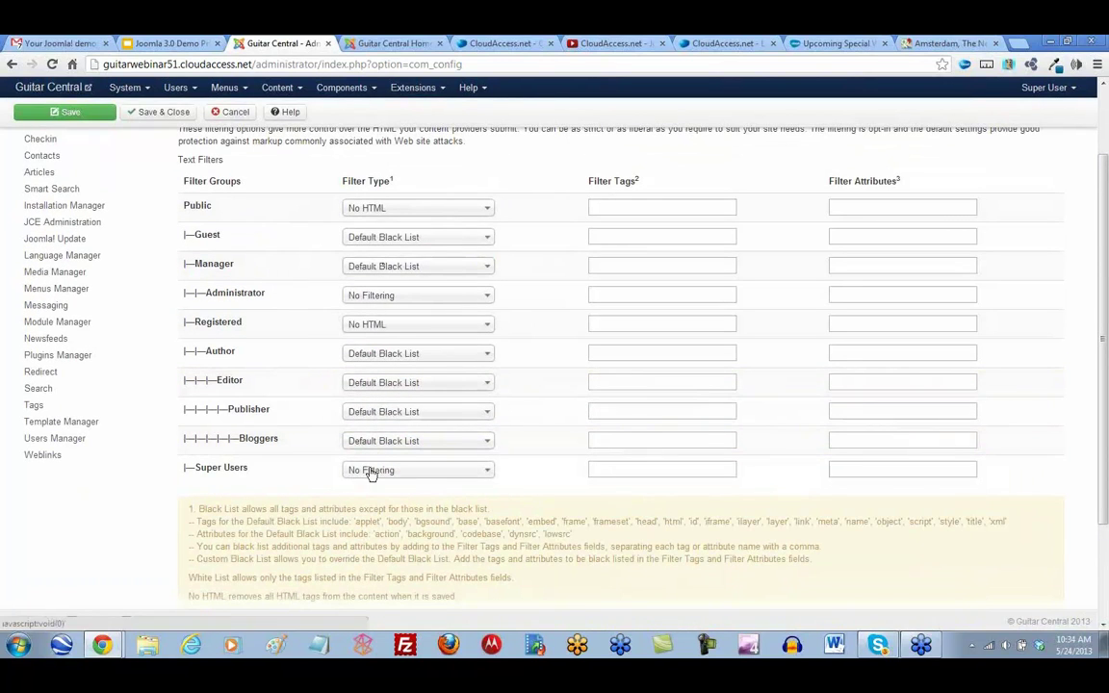
scroll(500, 235, "up", 1)
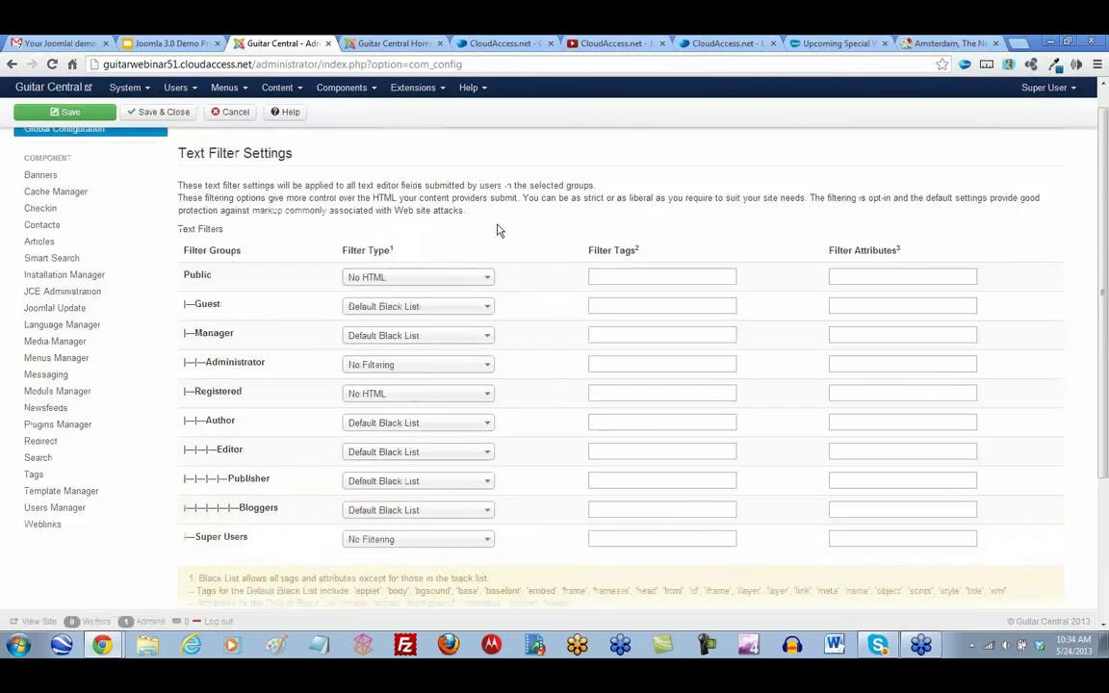
scroll(499, 232, "up", 1)
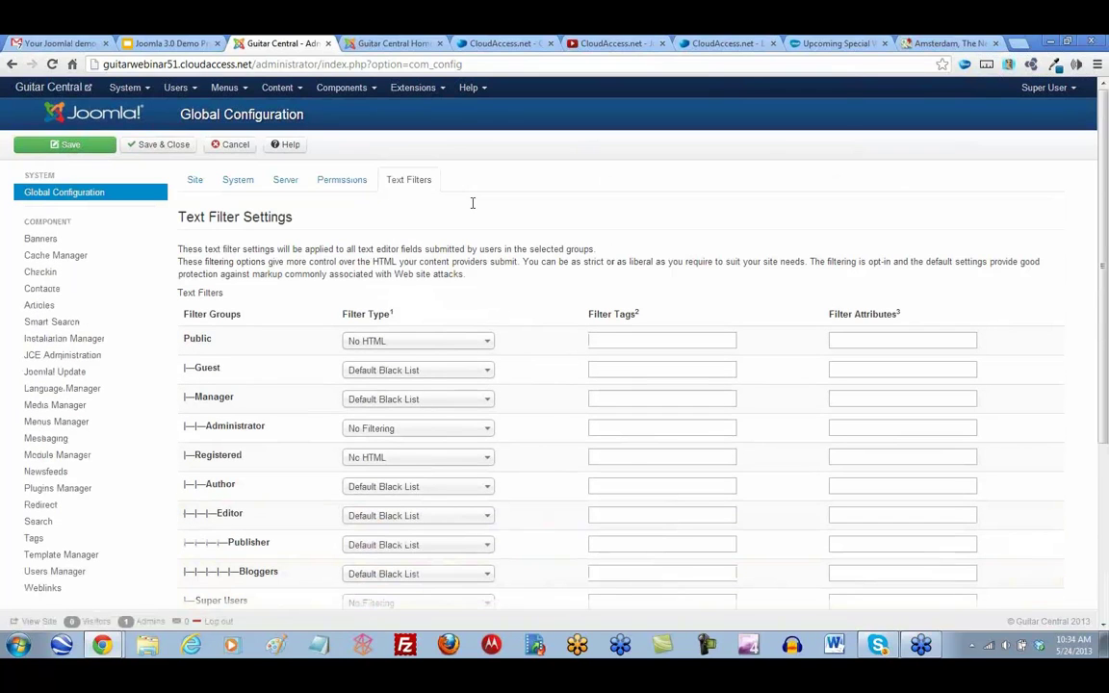
Go through Components > JCE Editor > Global Configuration to the JCE Control Panel
left_click(370, 89)
mouse_move(346, 145)
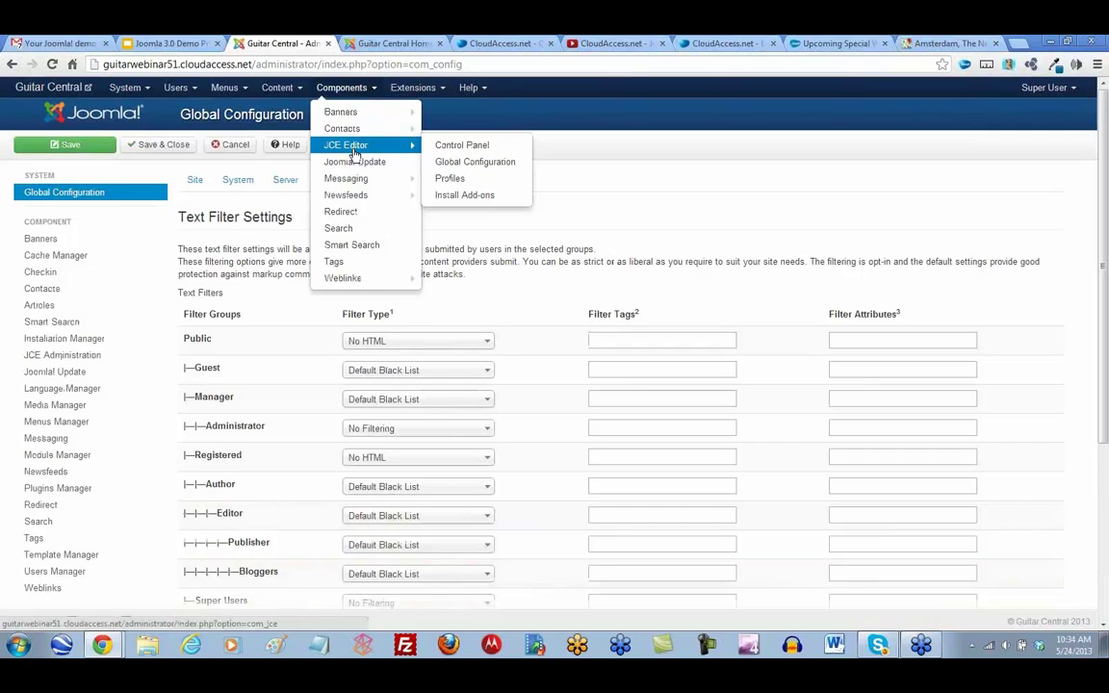
left_click(458, 171)
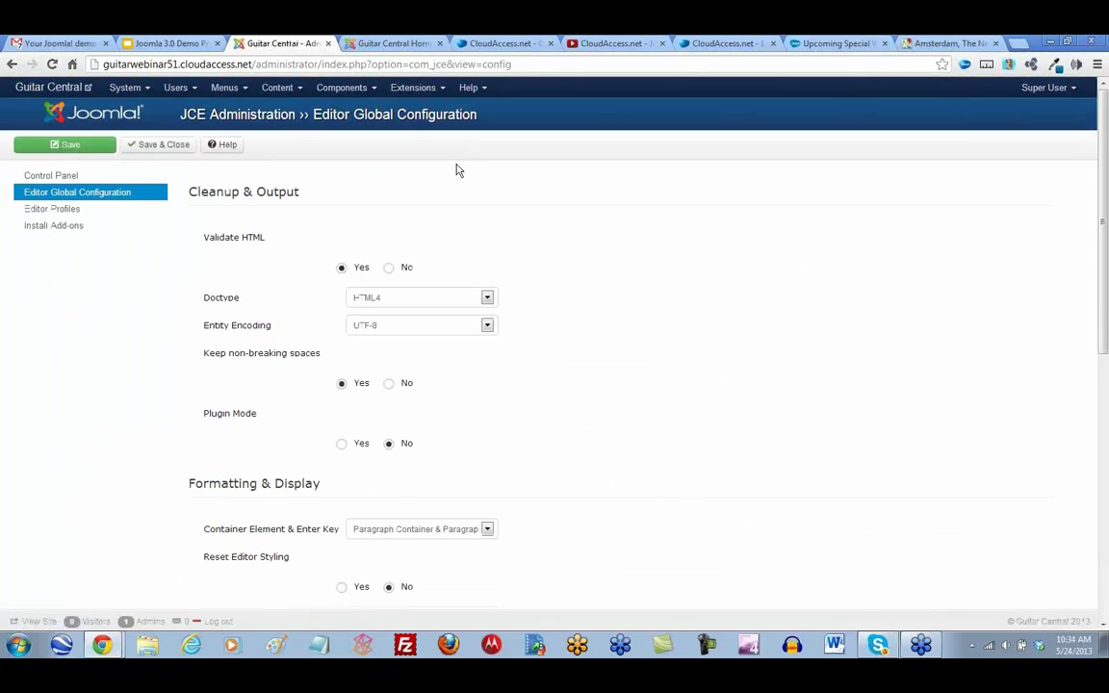
left_click(56, 180)
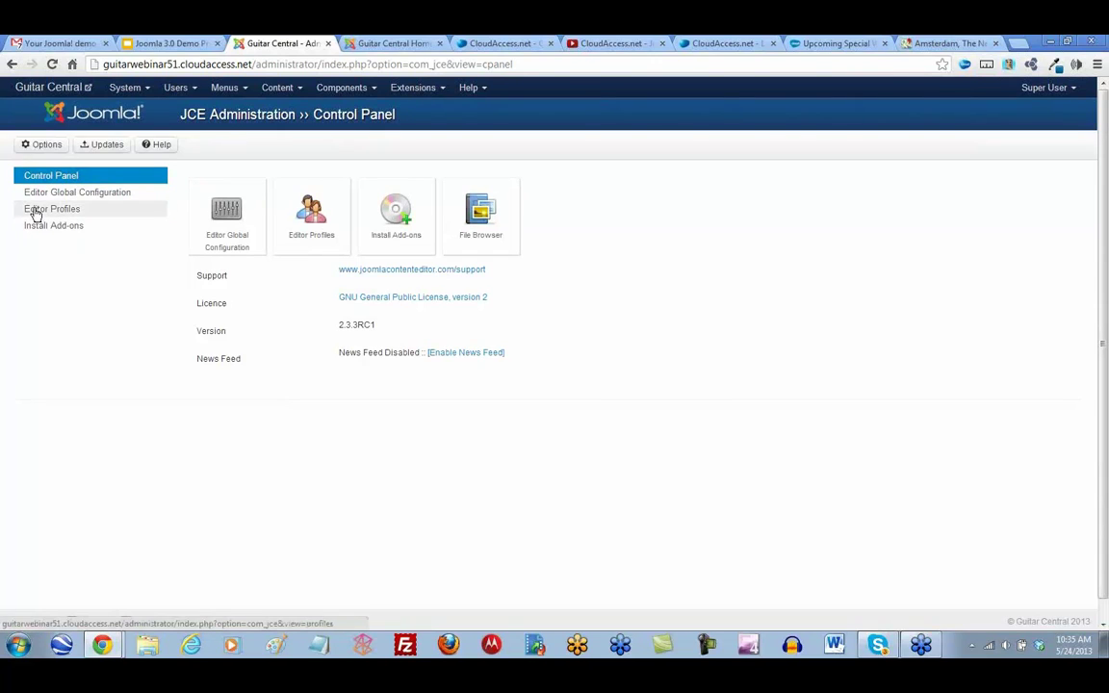
Open the Default JCE editor profile and view its Plugin Parameters
left_click(33, 212)
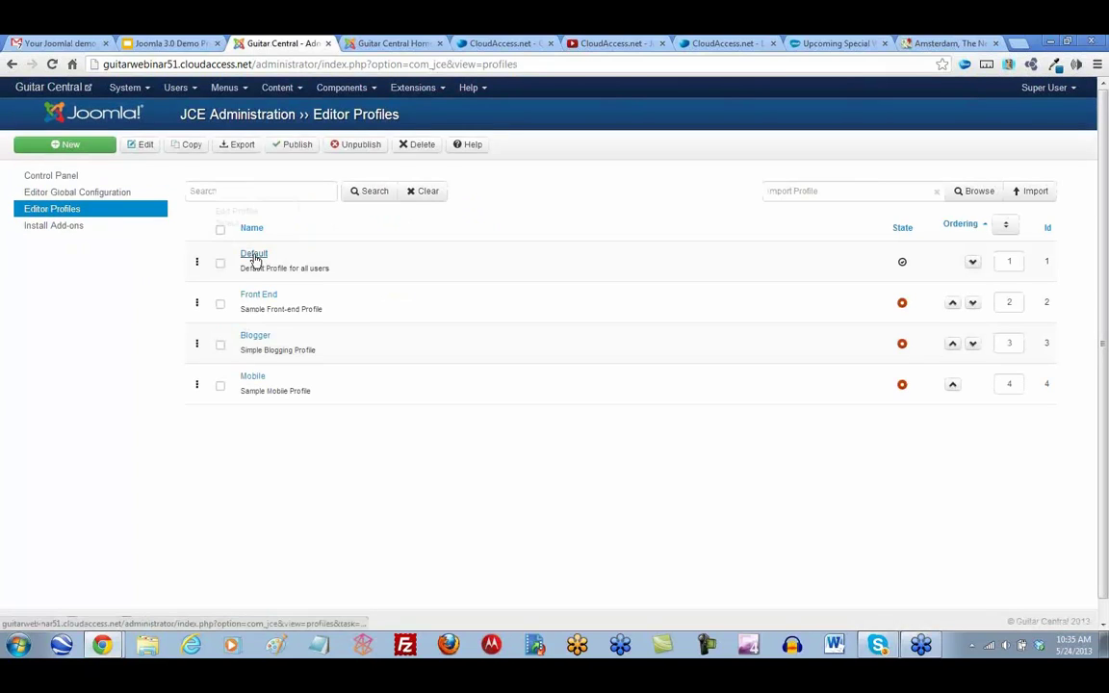
left_click(255, 258)
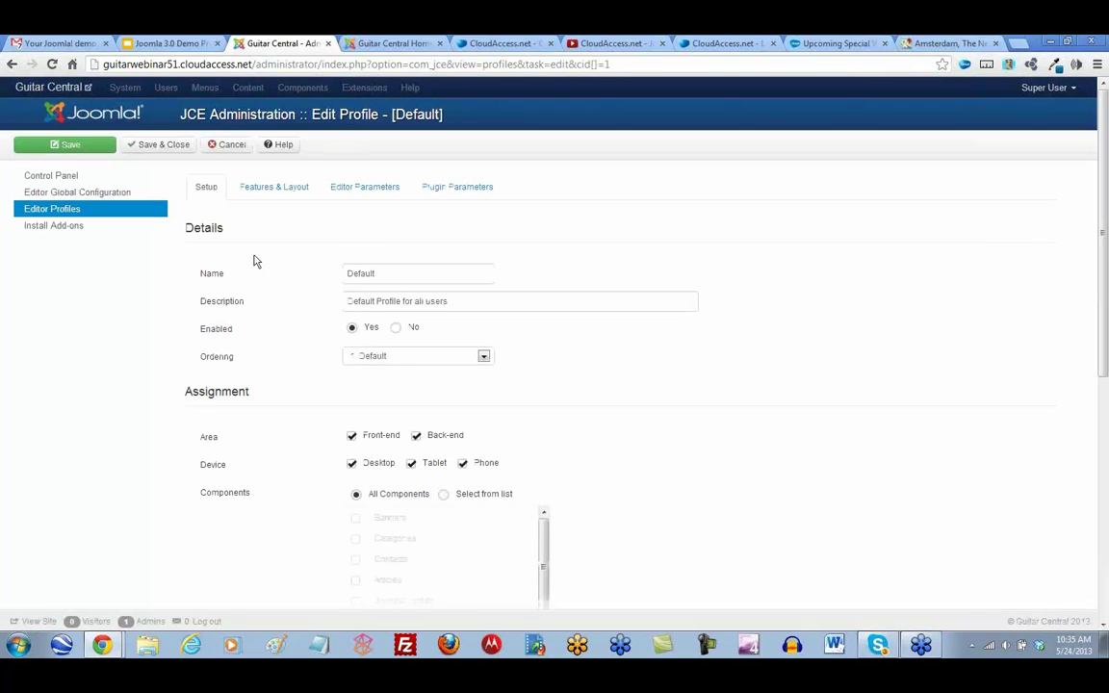
left_click(365, 188)
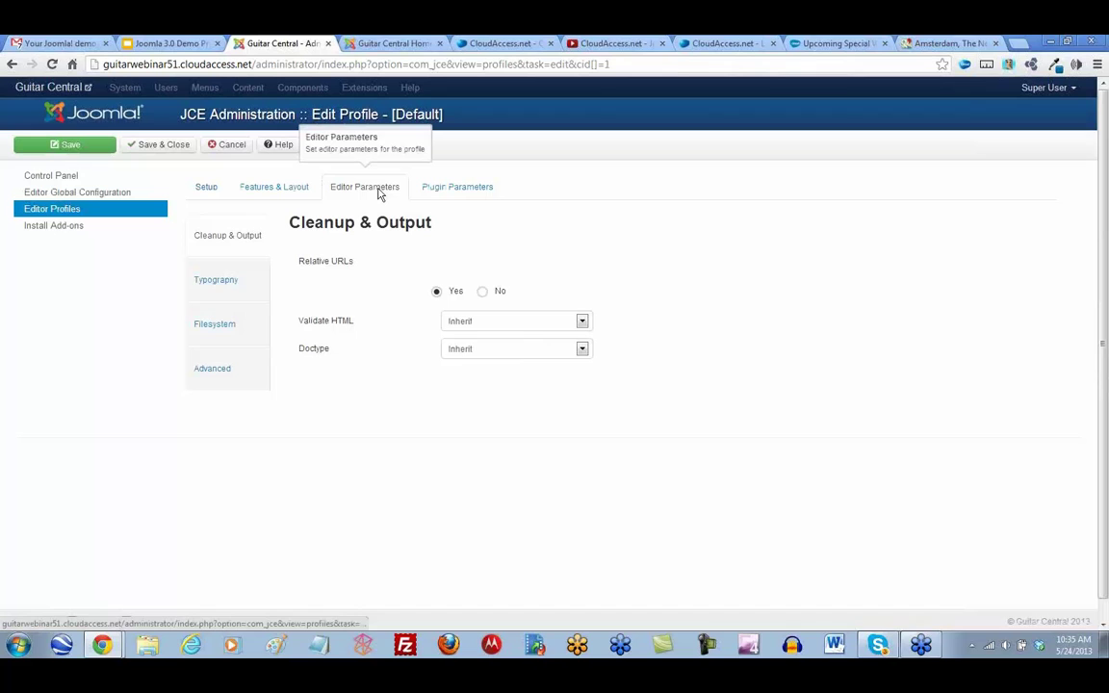
left_click(456, 192)
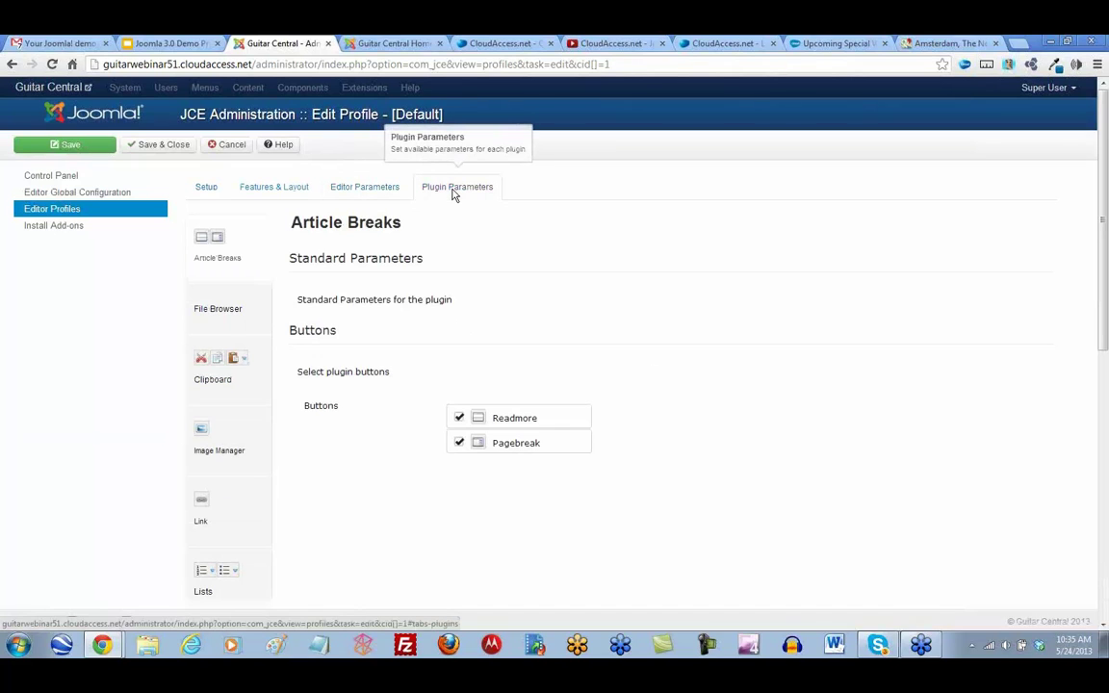
scroll(374, 346, "down", 2)
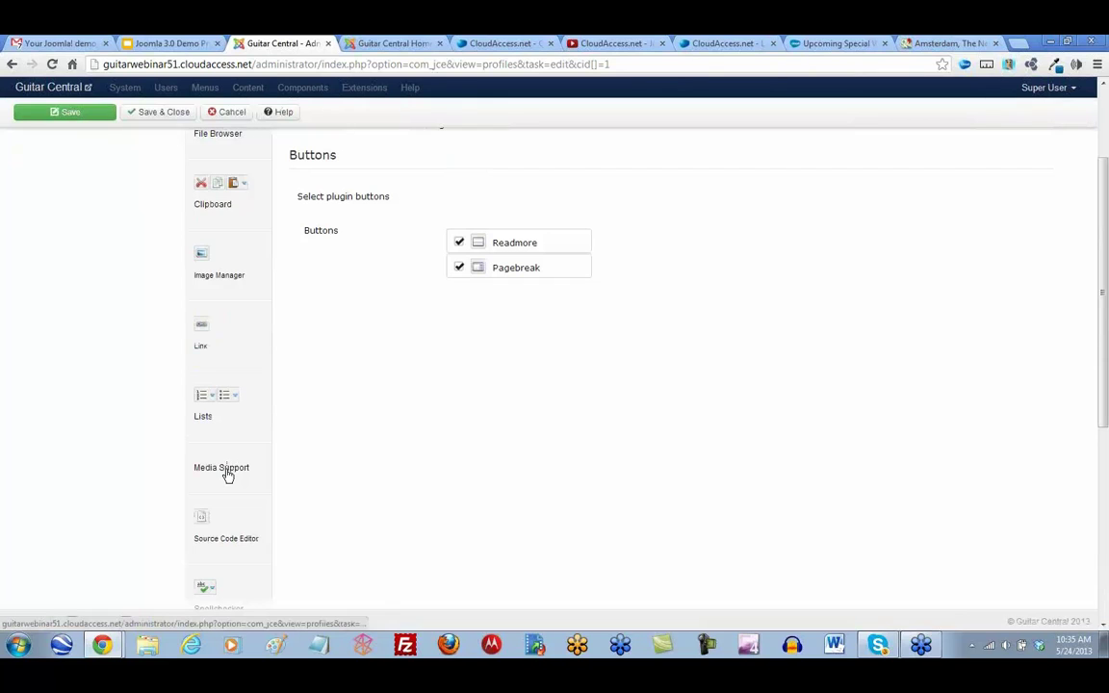
Keep Allow IFrames set to Yes under Media Support, then Save & Close the profile
left_click(228, 471)
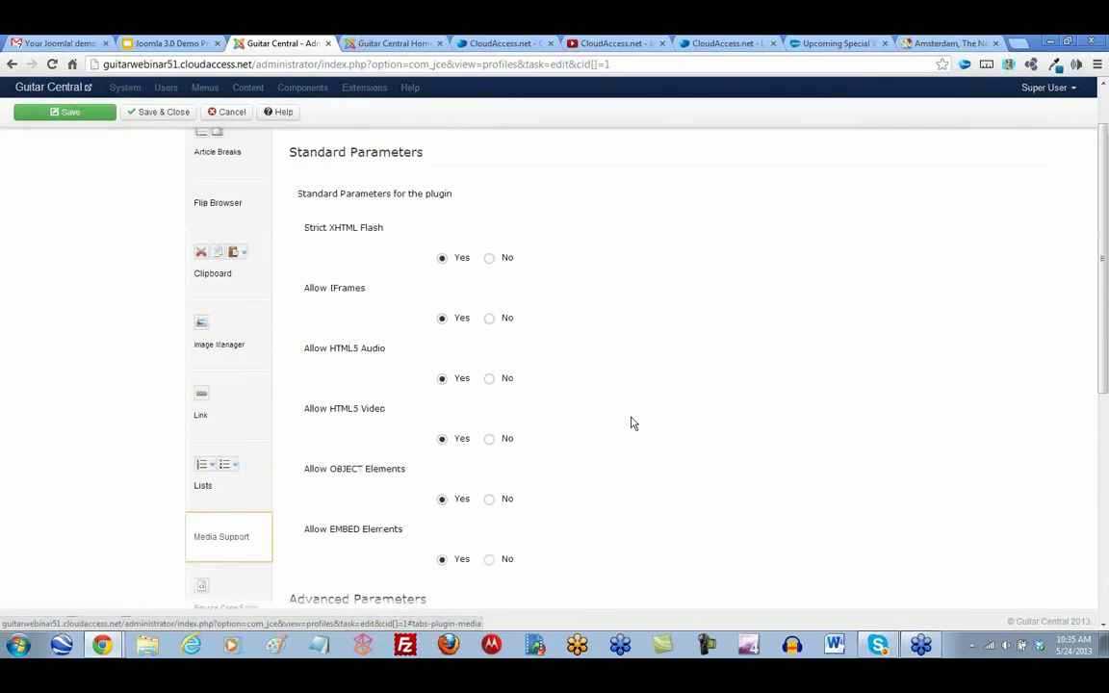
scroll(632, 419, "down", 1)
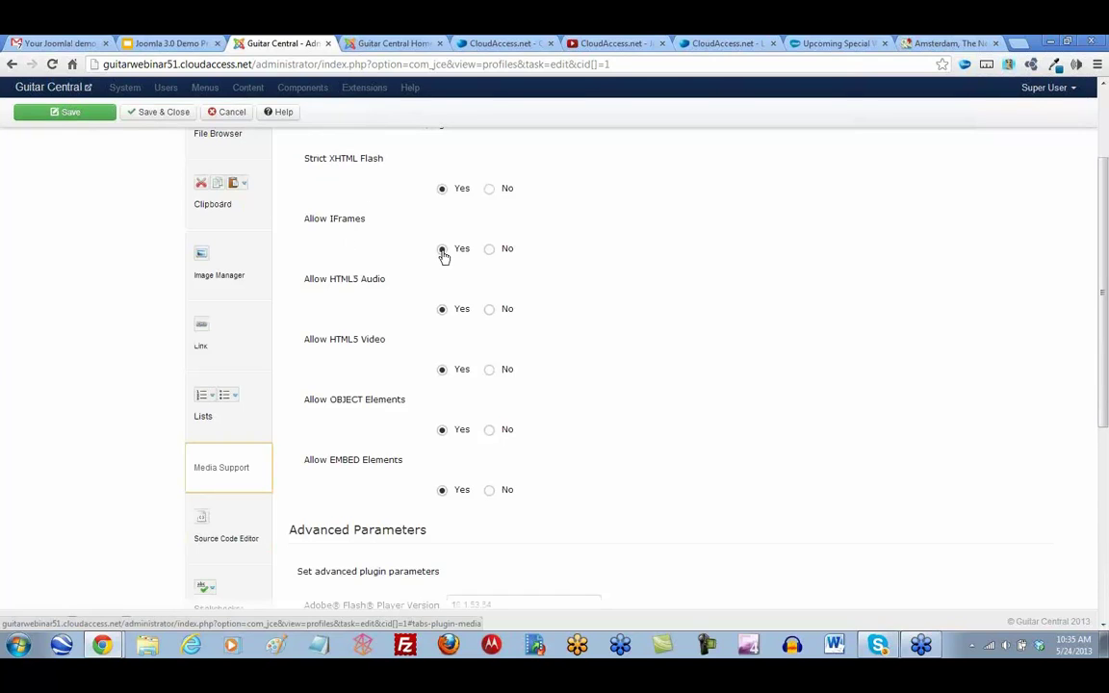
left_click(489, 250)
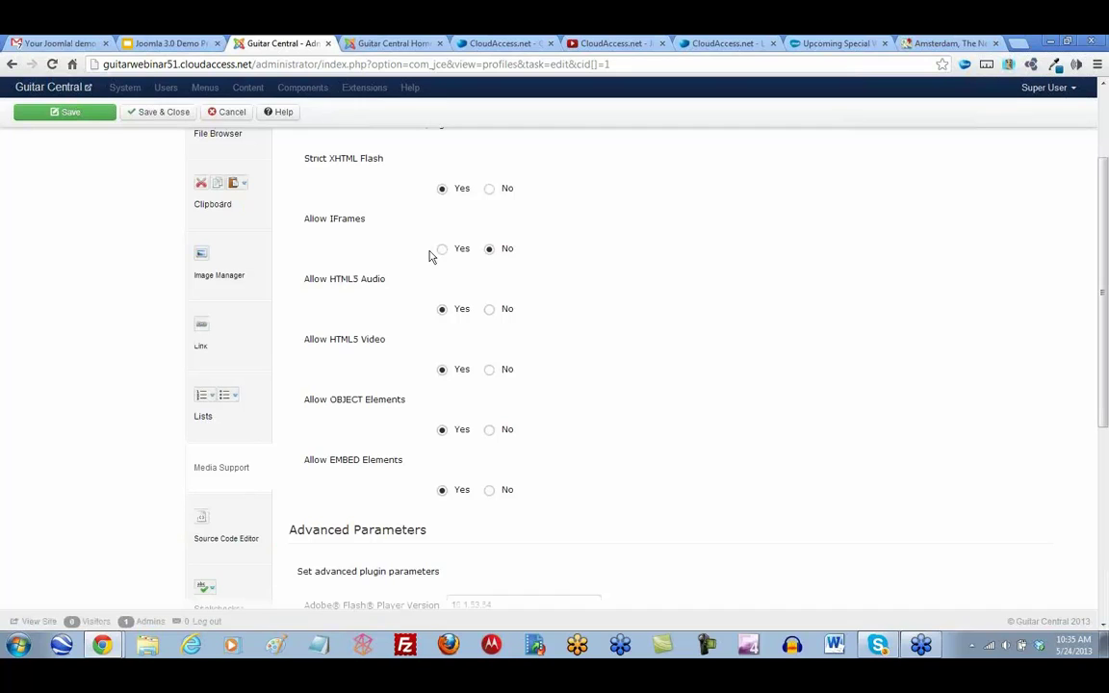
left_click(443, 250)
scroll(637, 413, "up", 3)
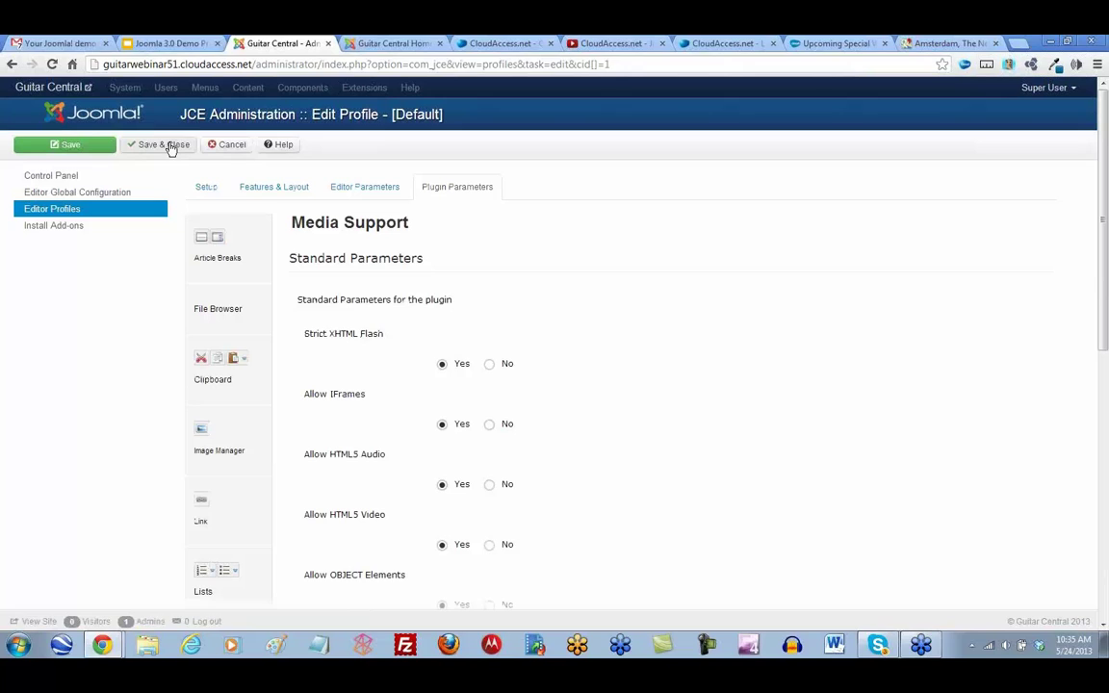
left_click(165, 146)
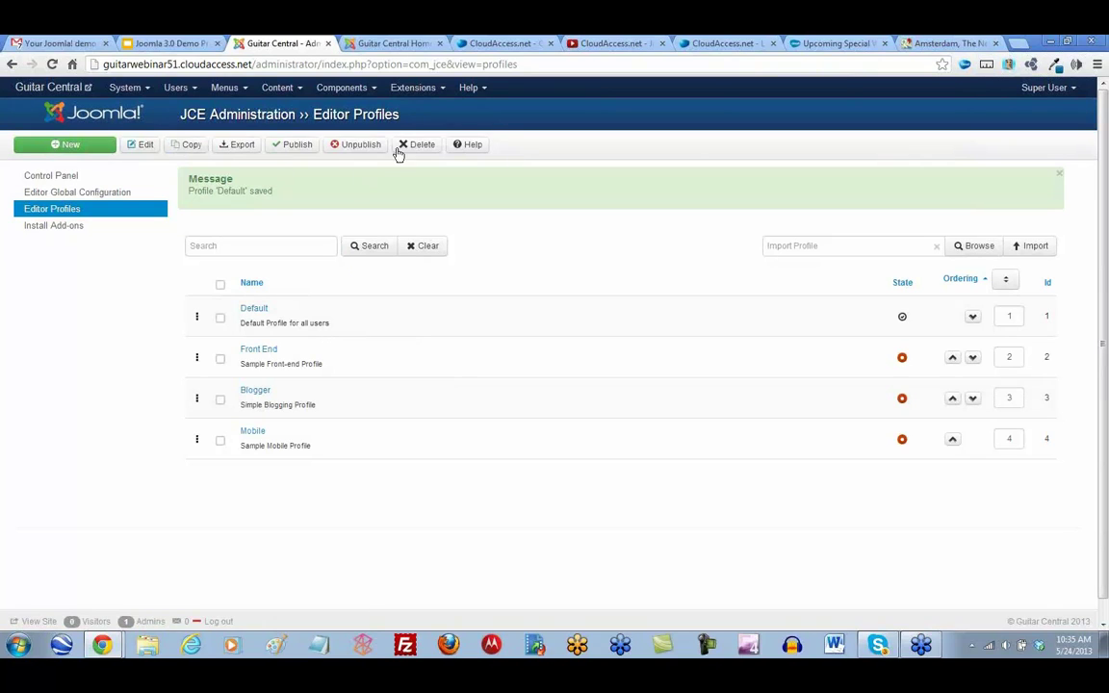
Open Extensions > Module Manager and start a new module to show the module types
left_click(410, 87)
left_click(435, 142)
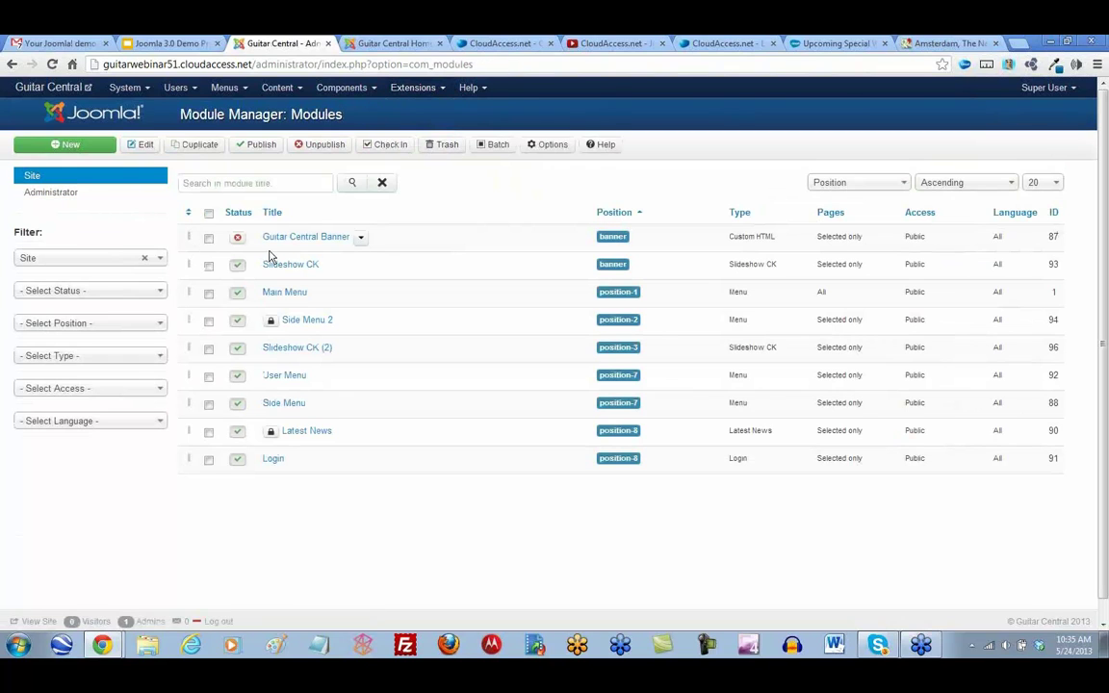
left_click(67, 146)
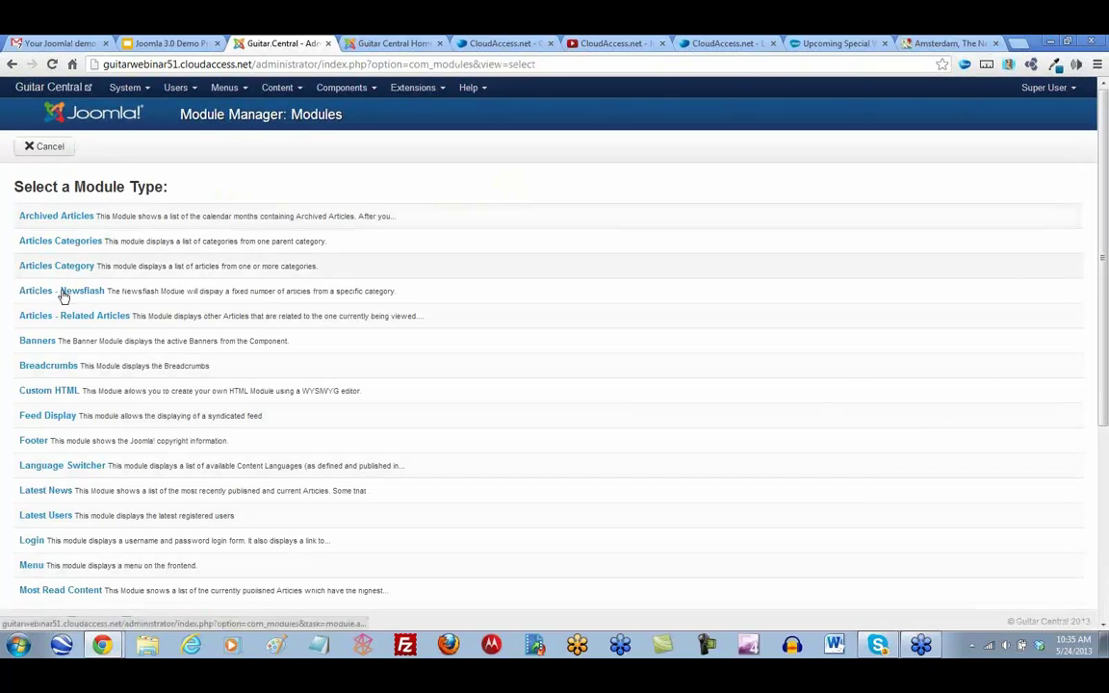
Choose Custom HTML, title it 'Amsterdam', and set its position to Top center [position-3]
left_click(65, 395)
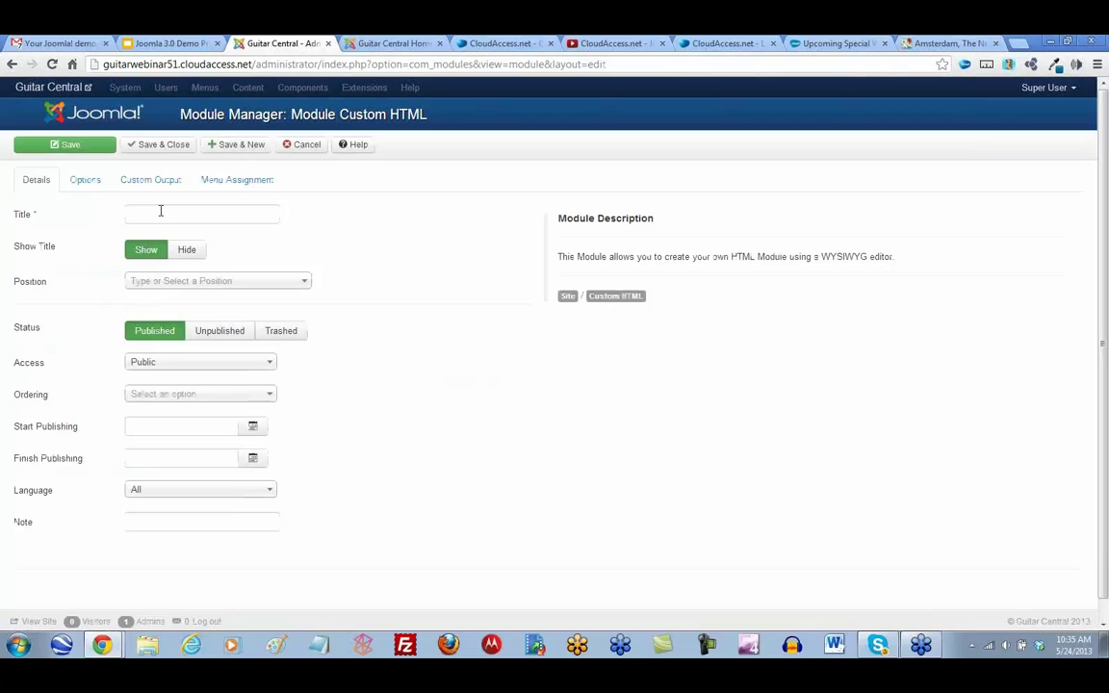
left_click(158, 212)
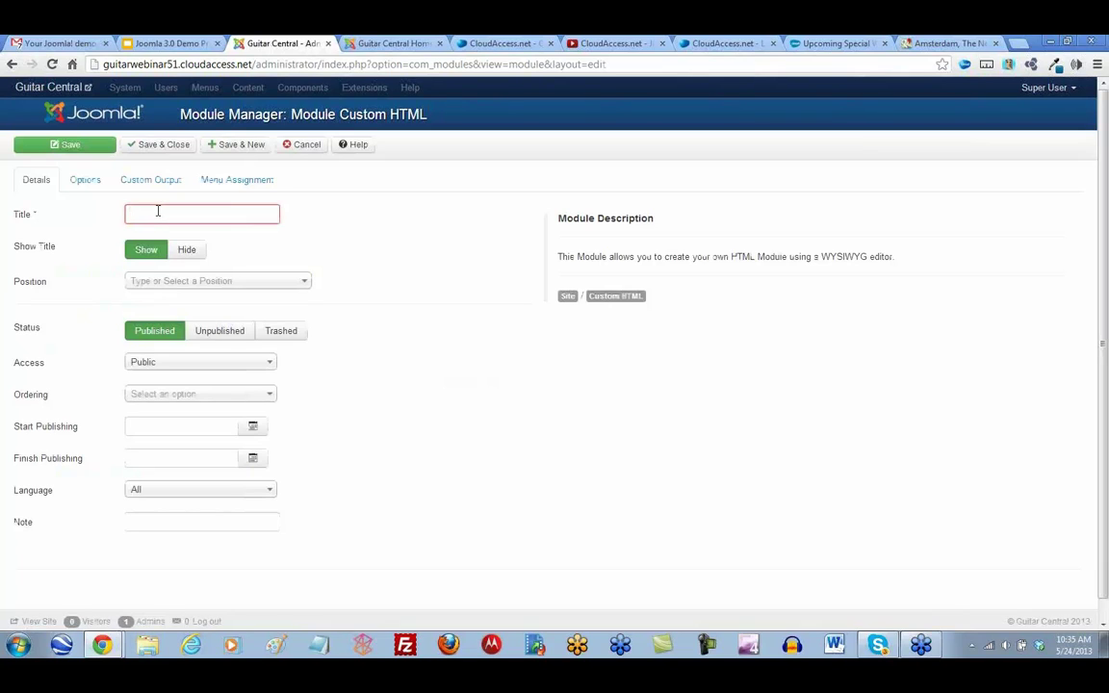
type("Amsterdam")
left_click(300, 282)
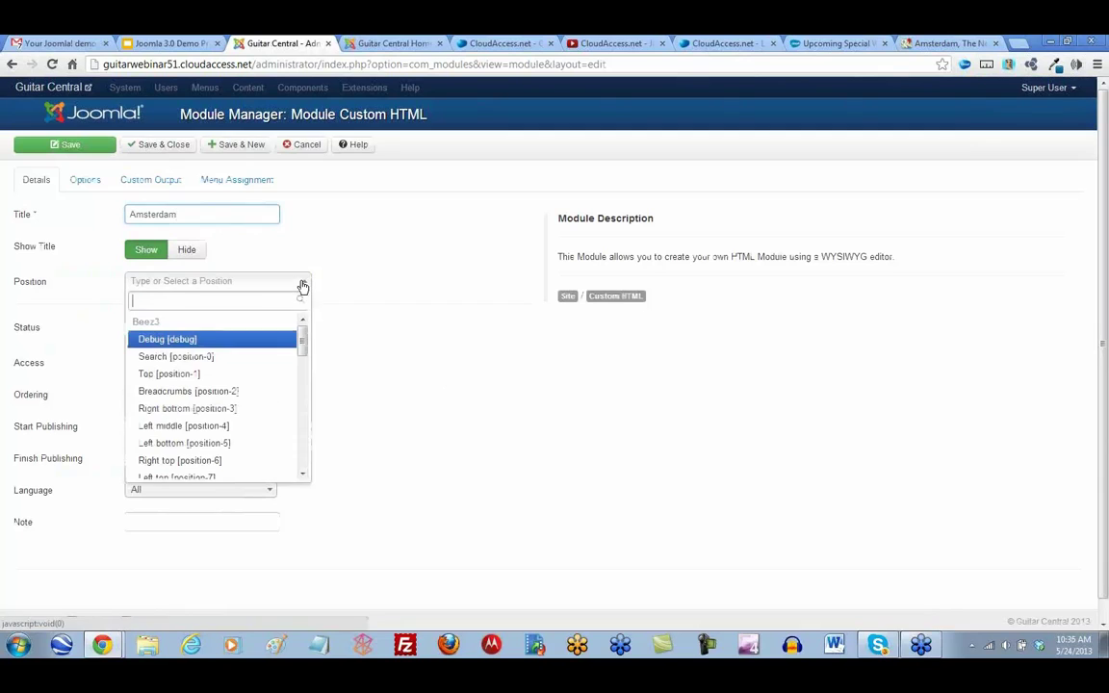
left_click_drag(303, 349, 304, 411)
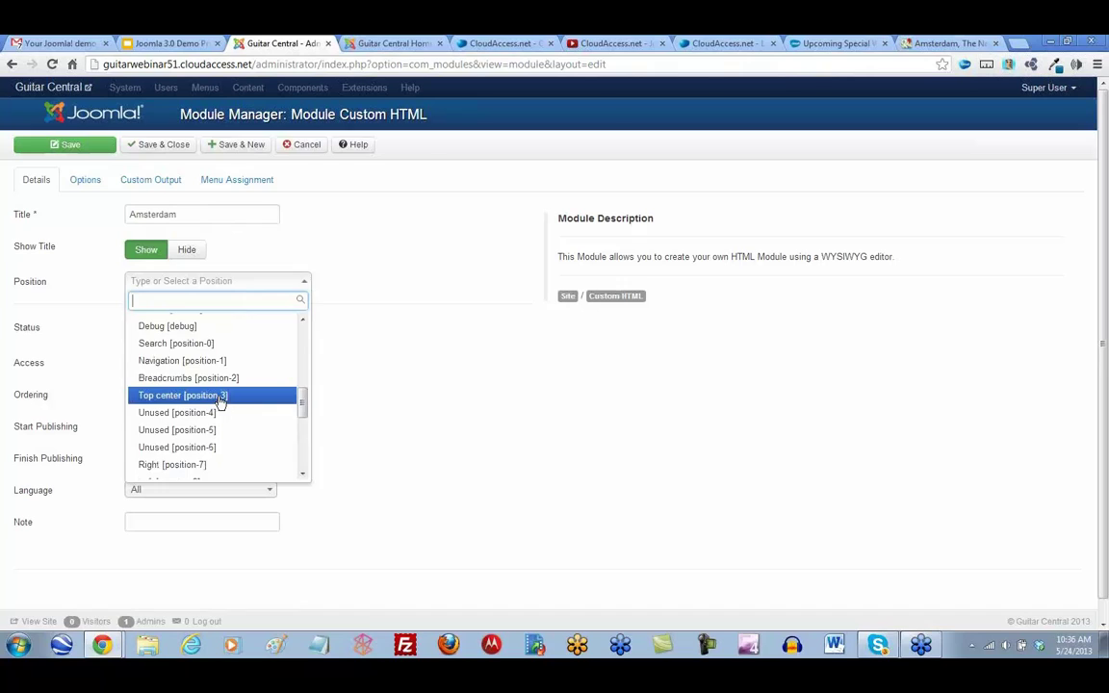
left_click(210, 399)
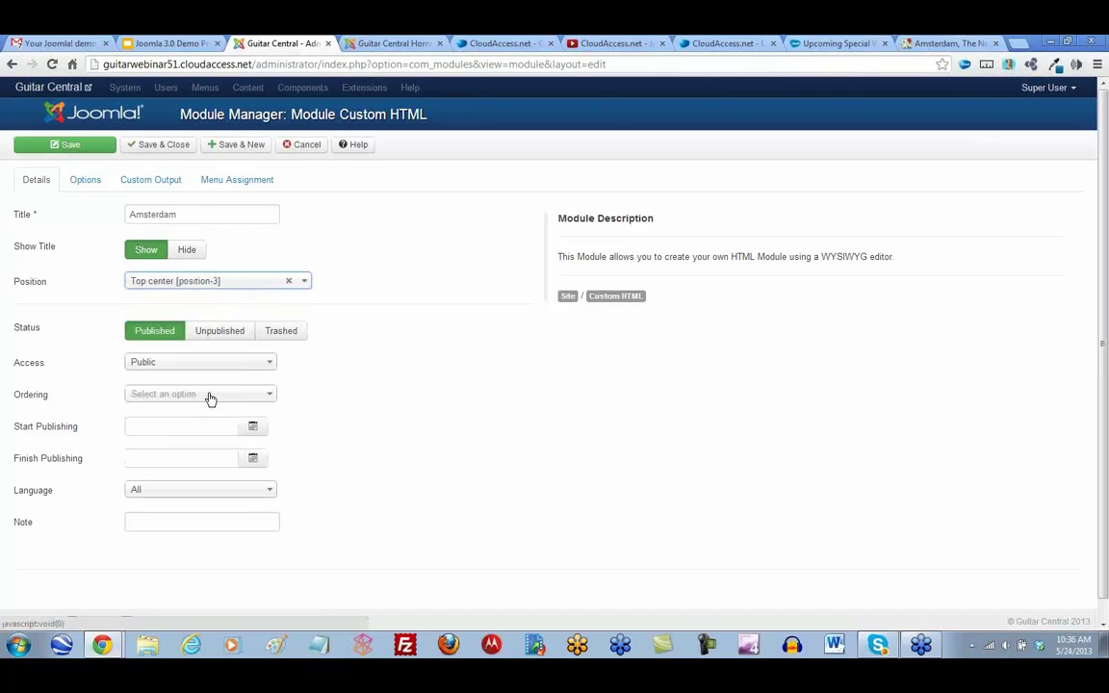
Paste the Google Maps iframe code into the Custom Output source view
left_click(154, 182)
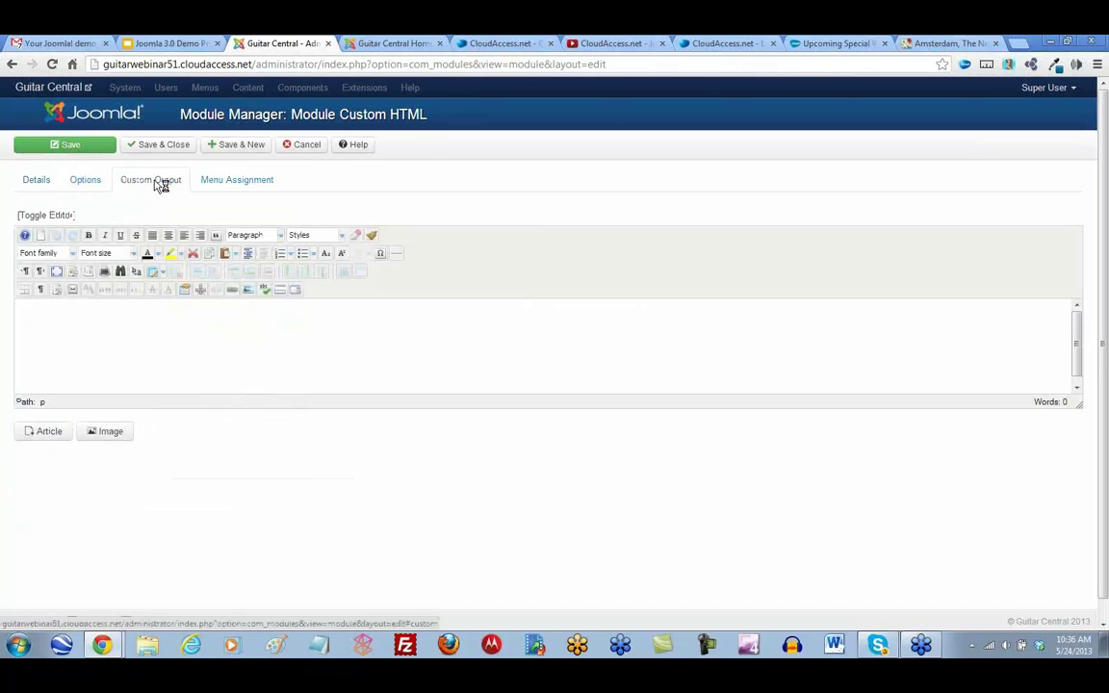
left_click(89, 273)
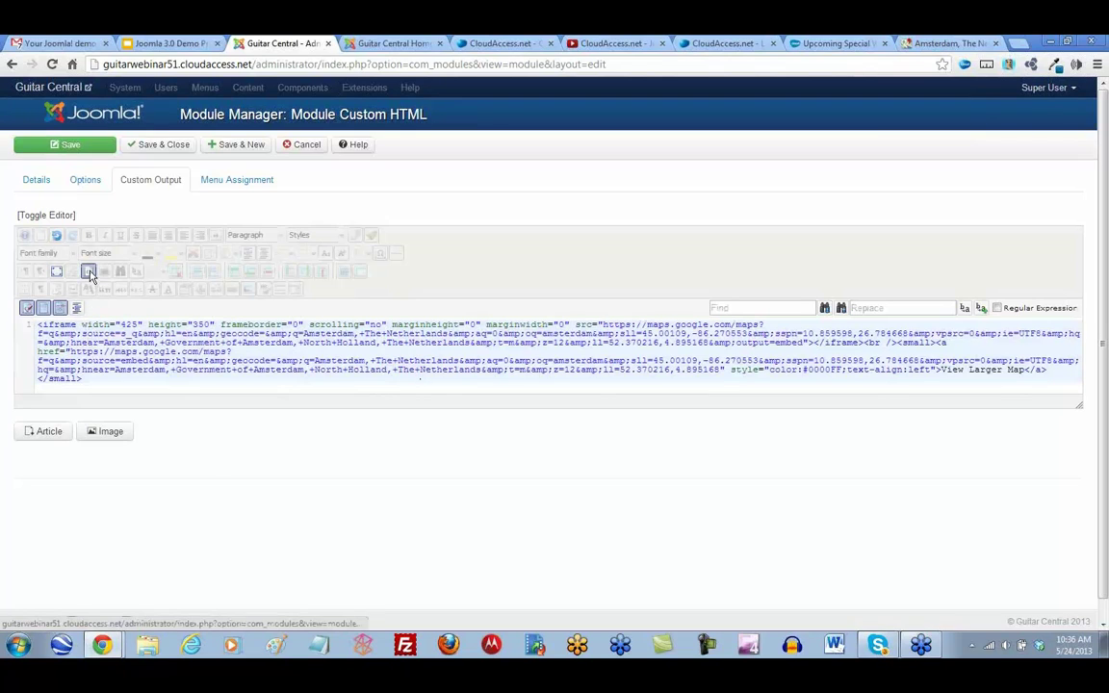
left_click(88, 273)
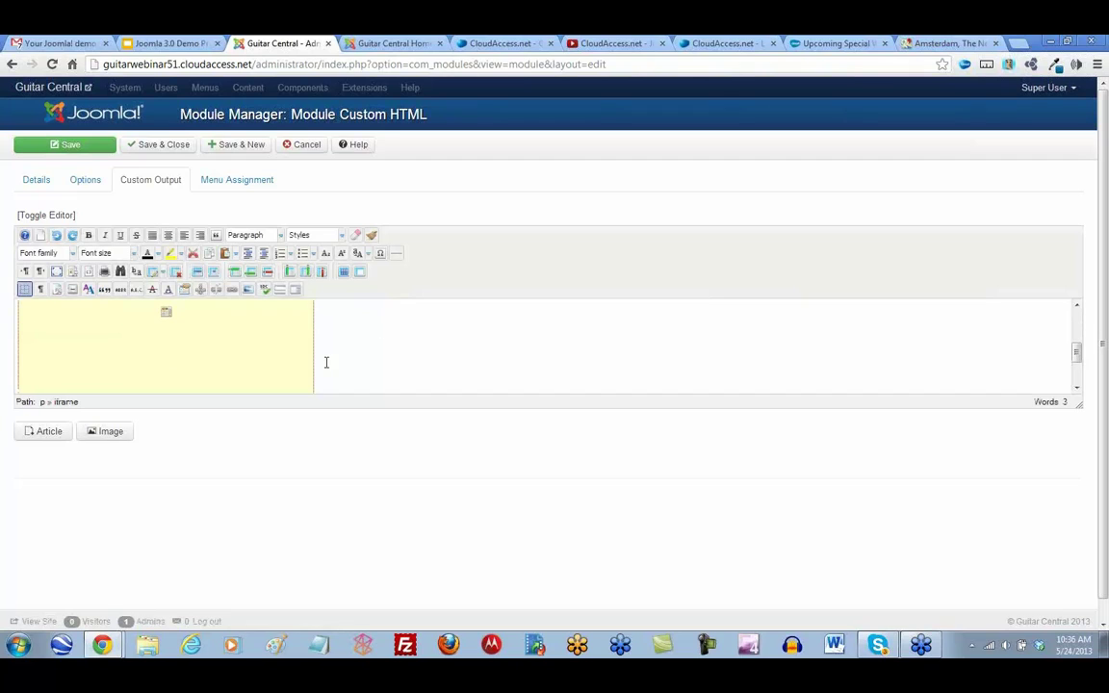
scroll(327, 362, "down", 1)
scroll(318, 364, "up", 2)
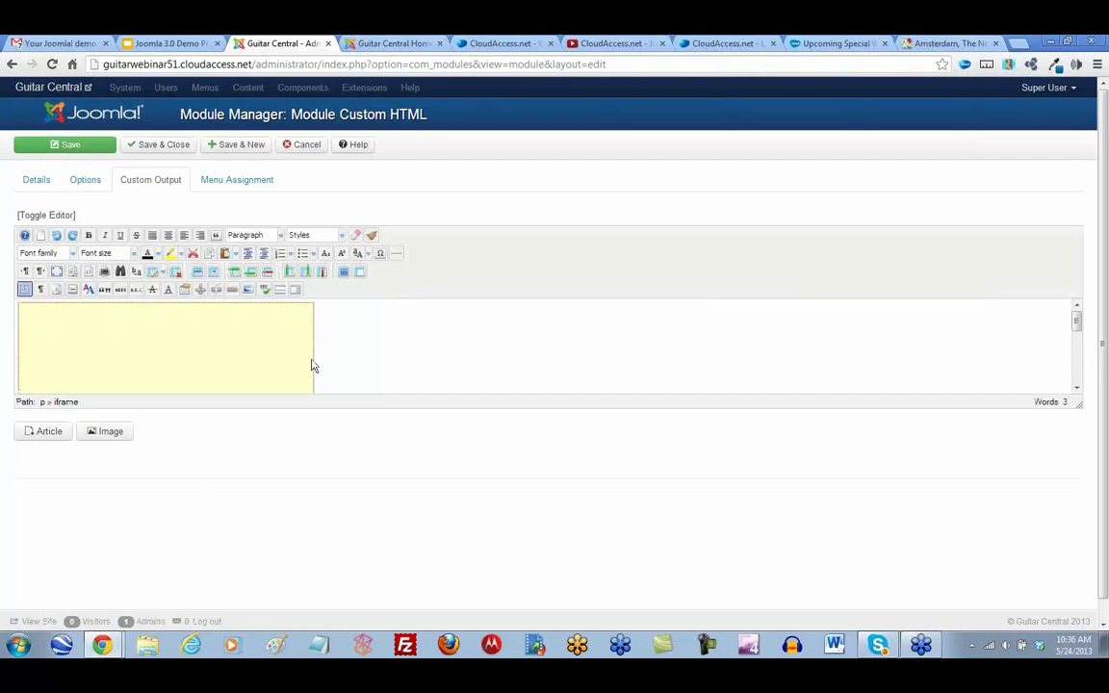
Center the map iframe and preview it to confirm the Amsterdam map displays
left_click(190, 335)
left_click(167, 235)
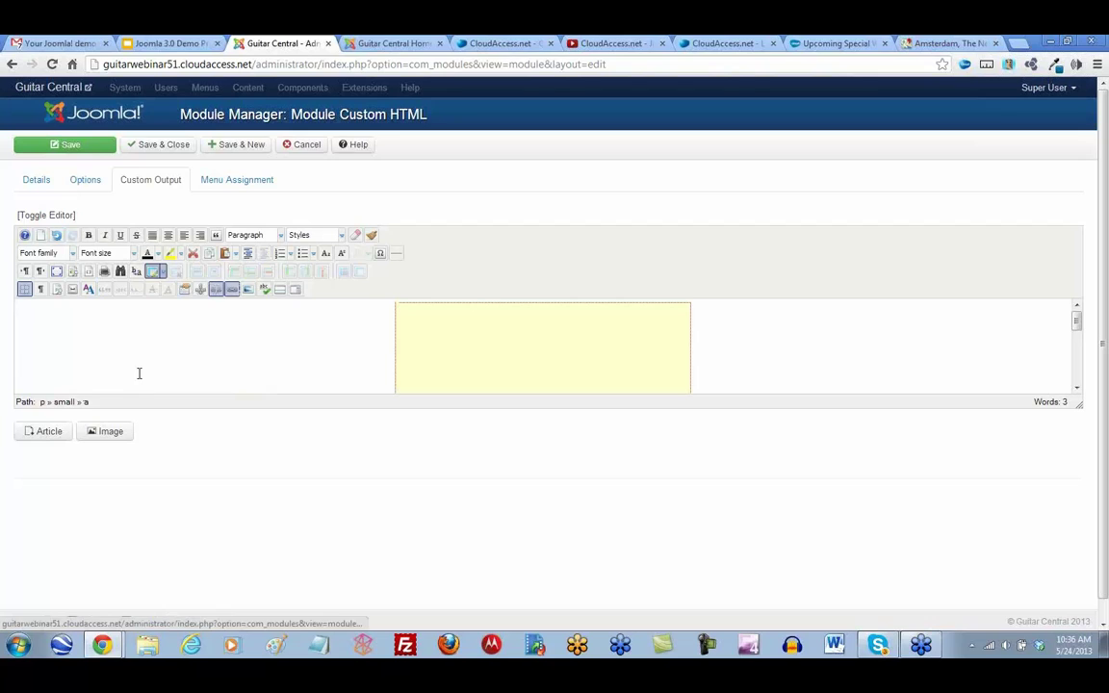
left_click(73, 273)
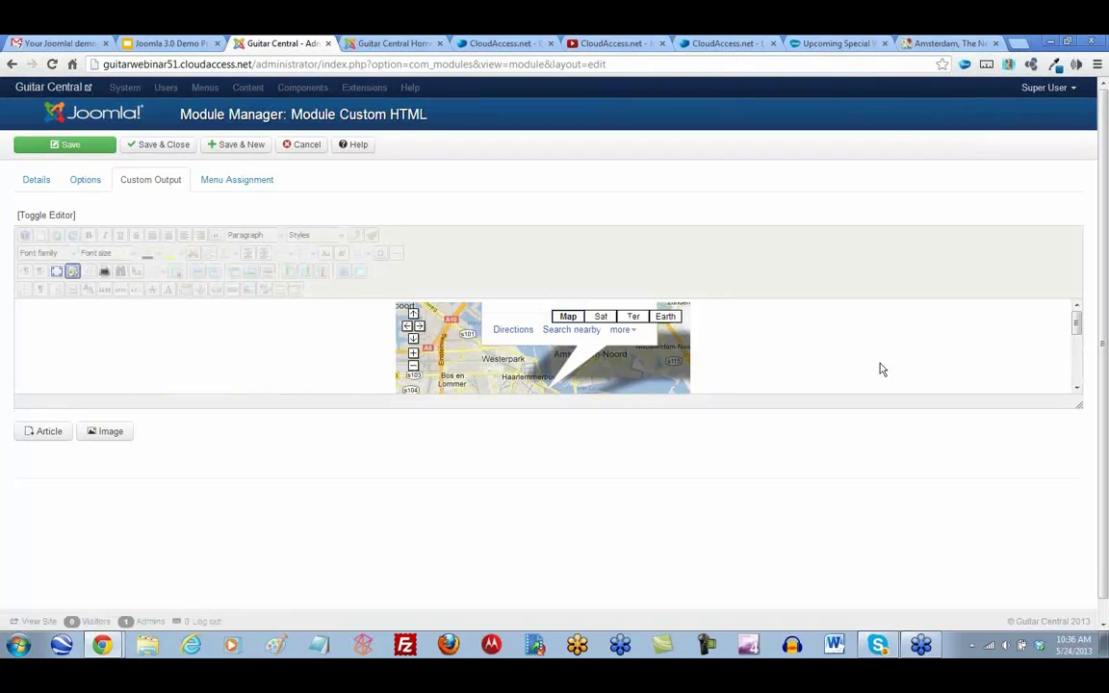
left_click_drag(1079, 404, 1095, 601)
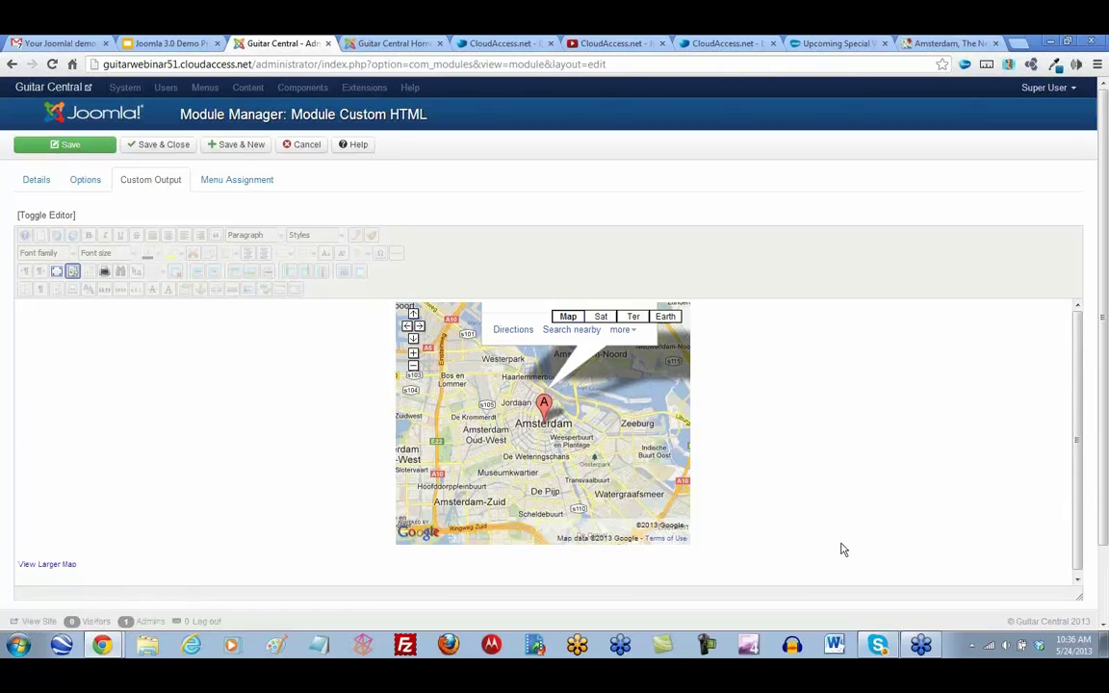
left_click(73, 272)
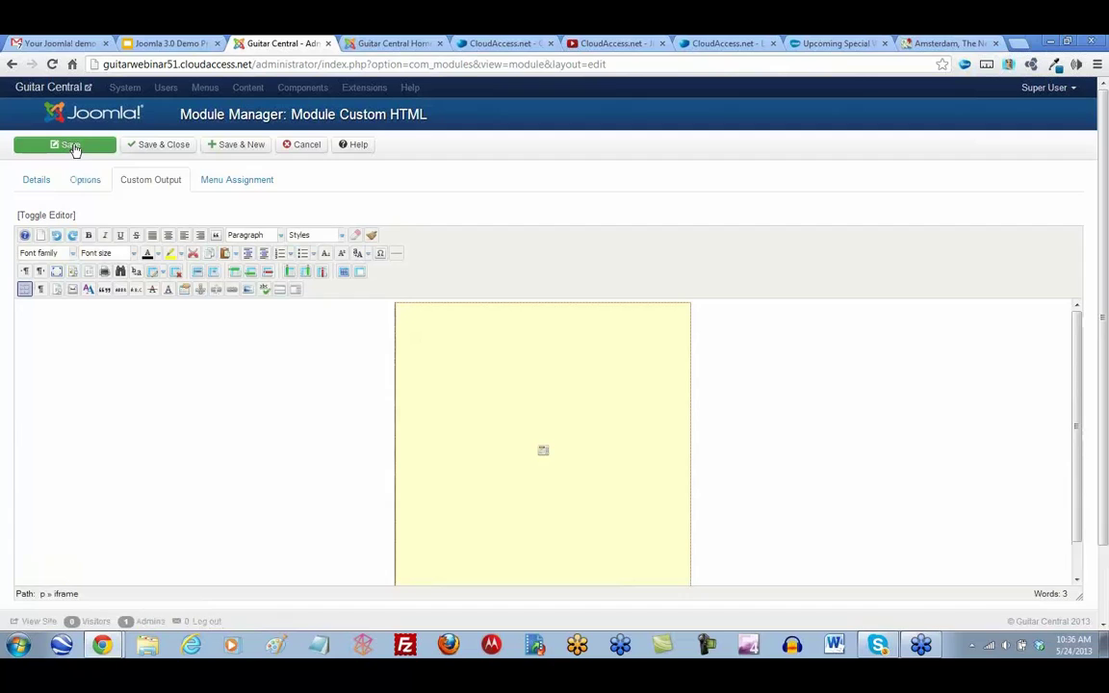
Restrict the module to only the Guitar Central Home page and save it
left_click(245, 183)
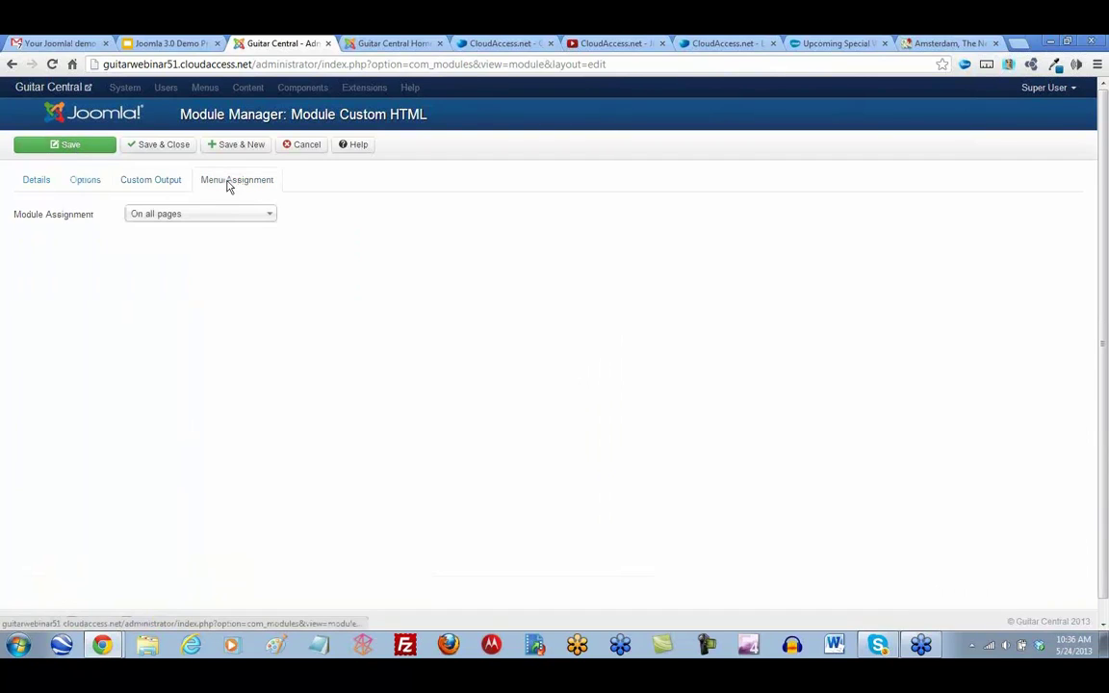
left_click(268, 215)
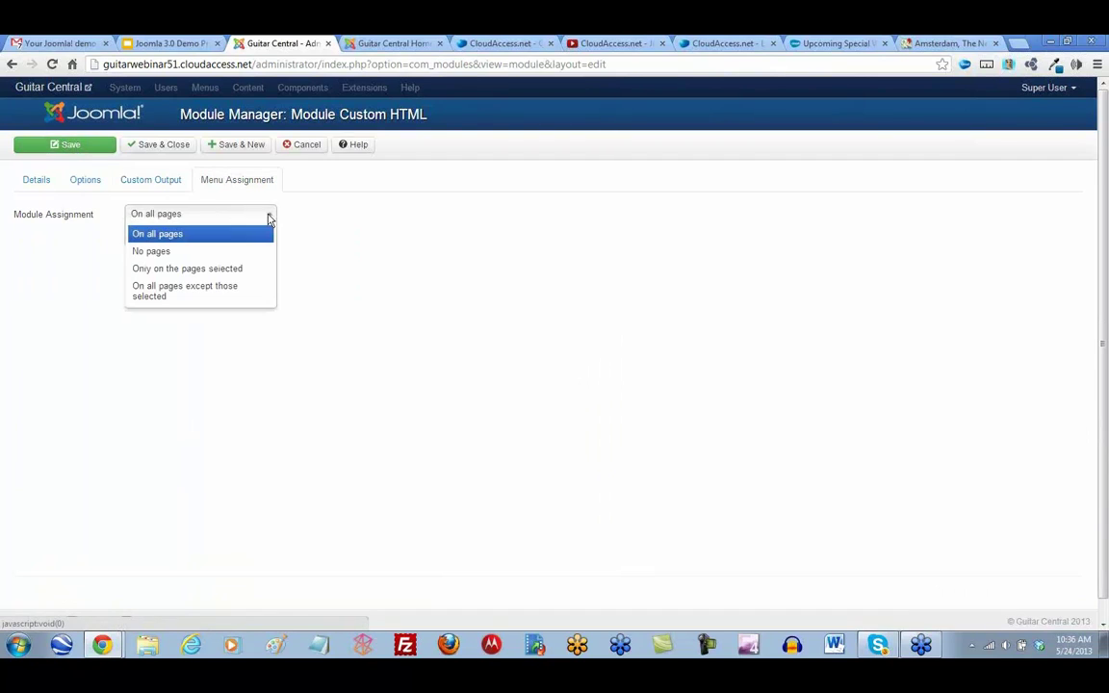
left_click(197, 269)
left_click(178, 251)
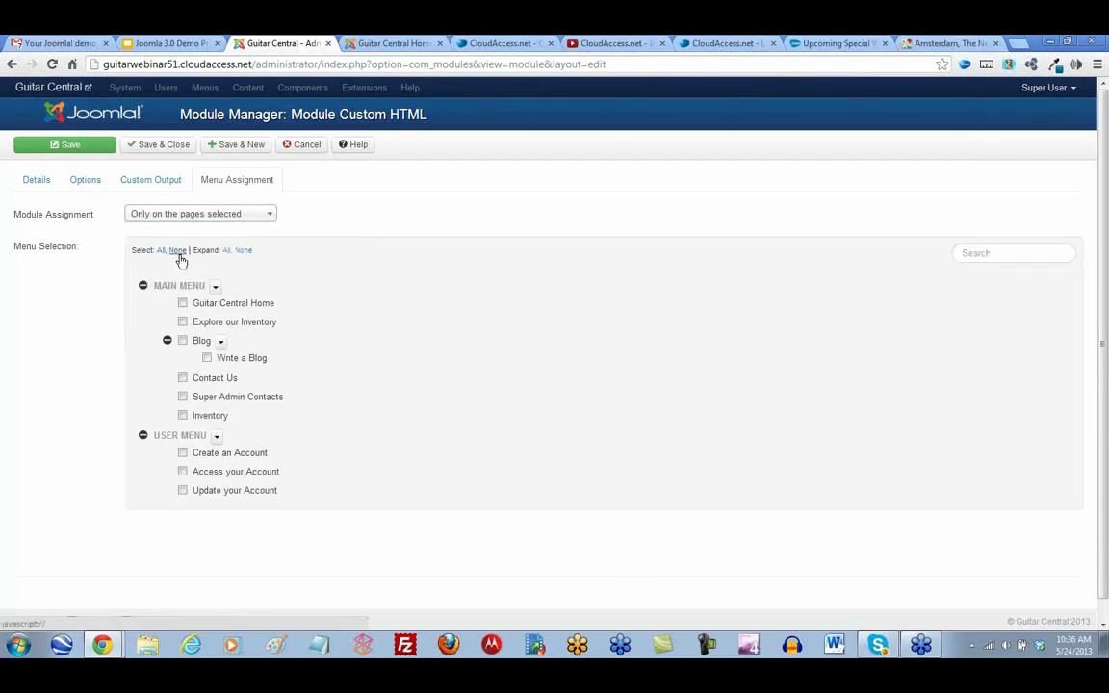
left_click(182, 304)
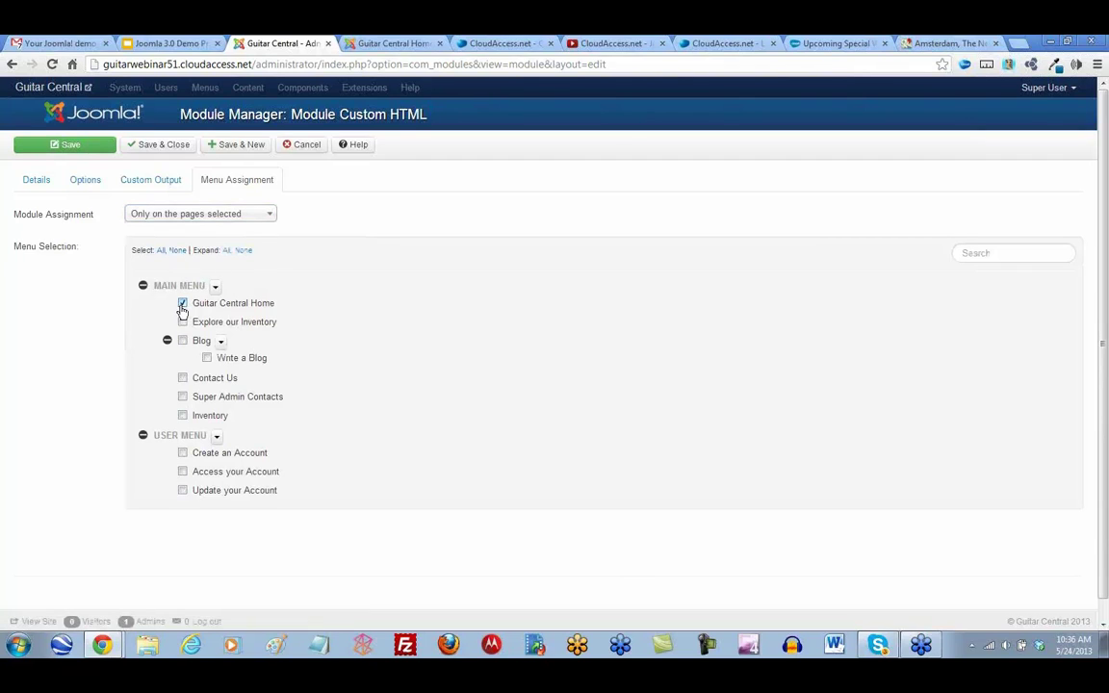
left_click(69, 150)
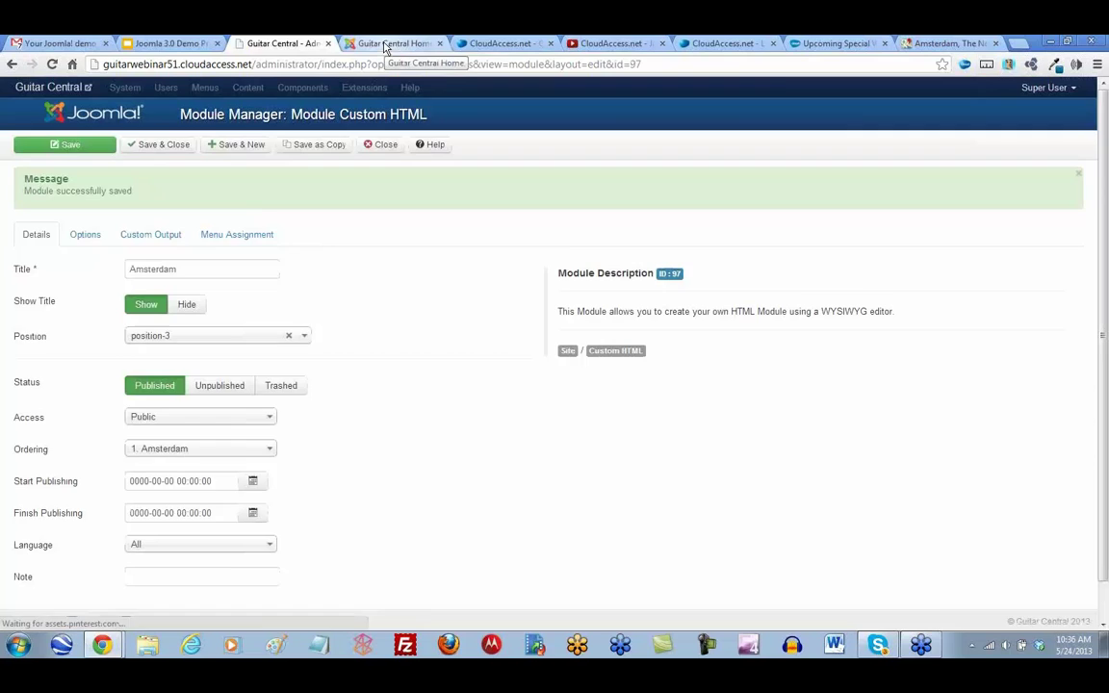
Reload the Guitar Central home page and scroll down to the embedded Amsterdam Google map
left_click(391, 44)
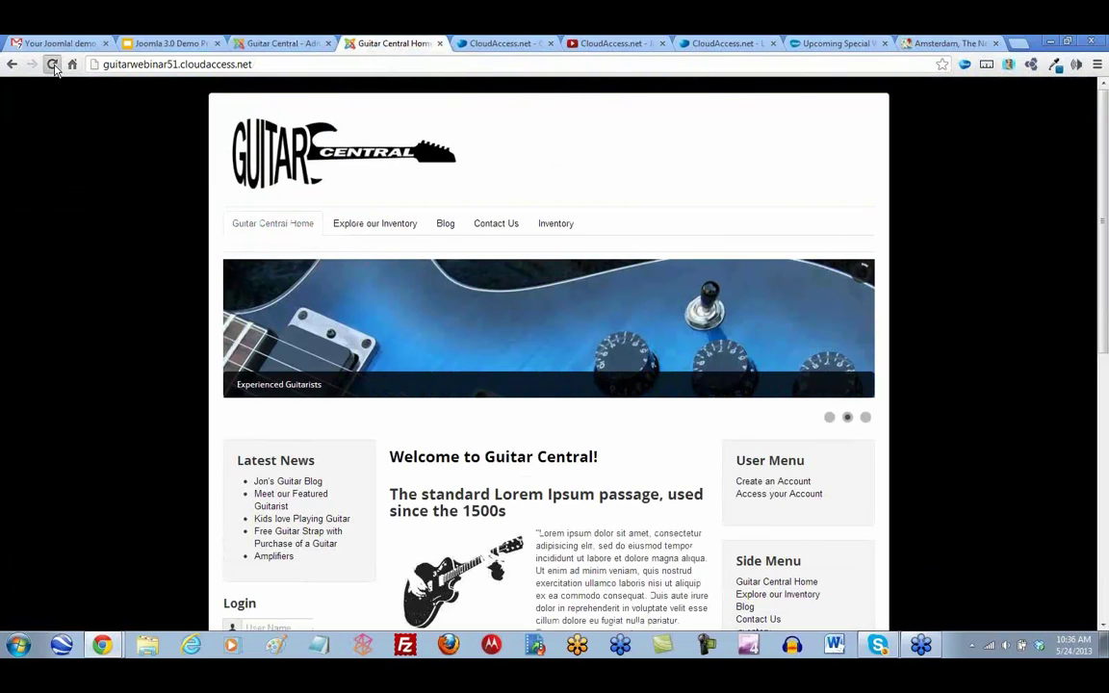
left_click(52, 63)
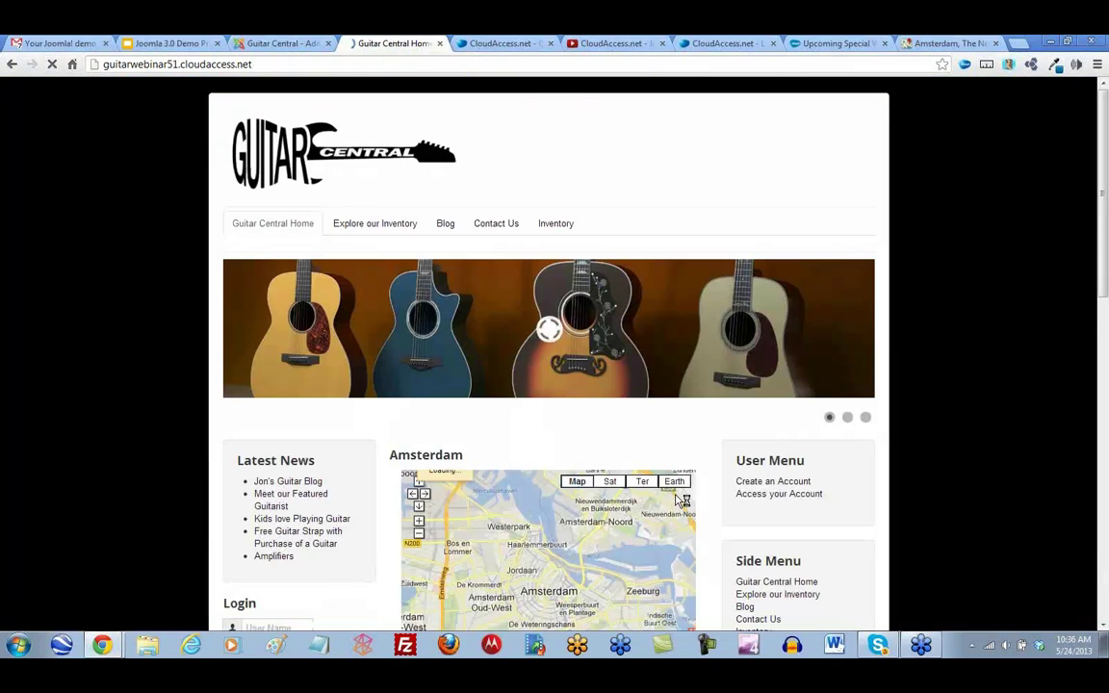
scroll(676, 500, "down", 4)
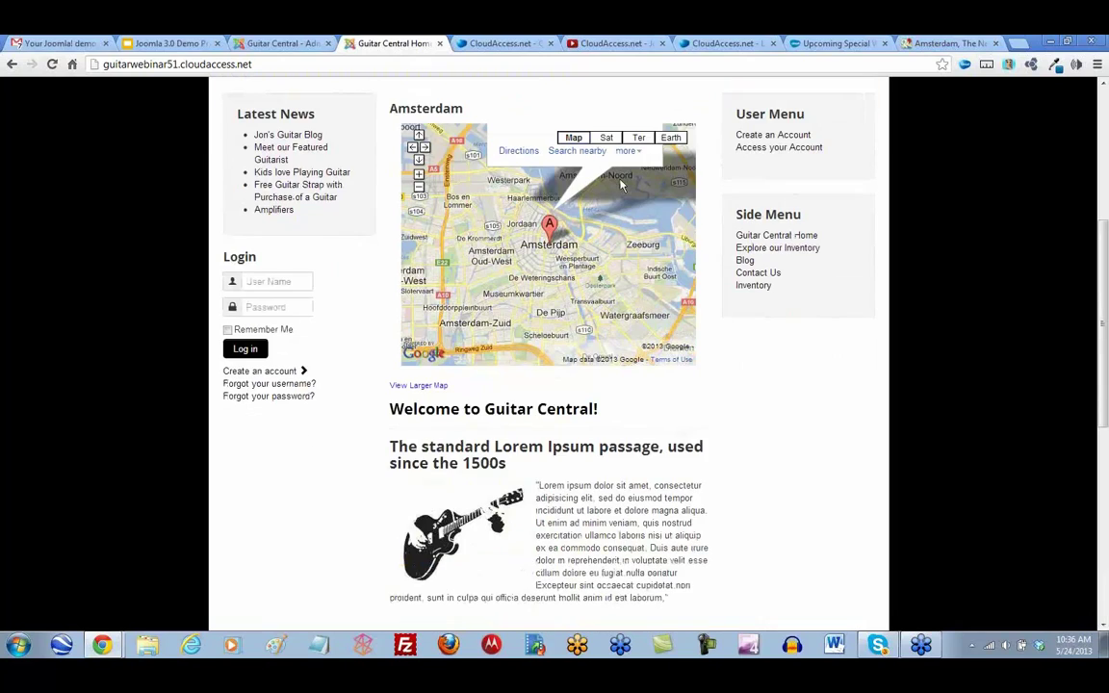